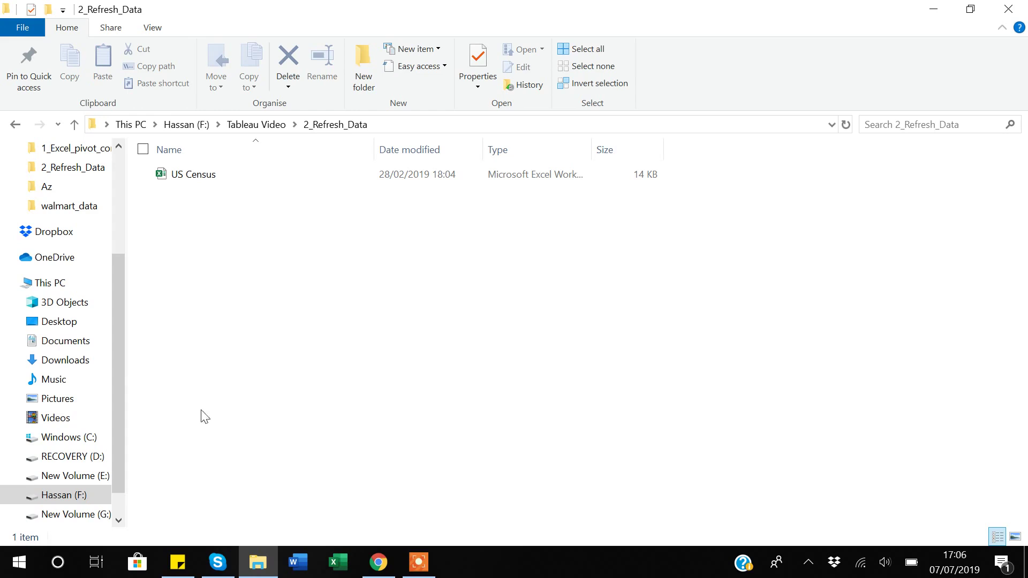
Select the US Census workbook in the F:\Tableau Video\2_Refresh_Data folder
click(194, 184)
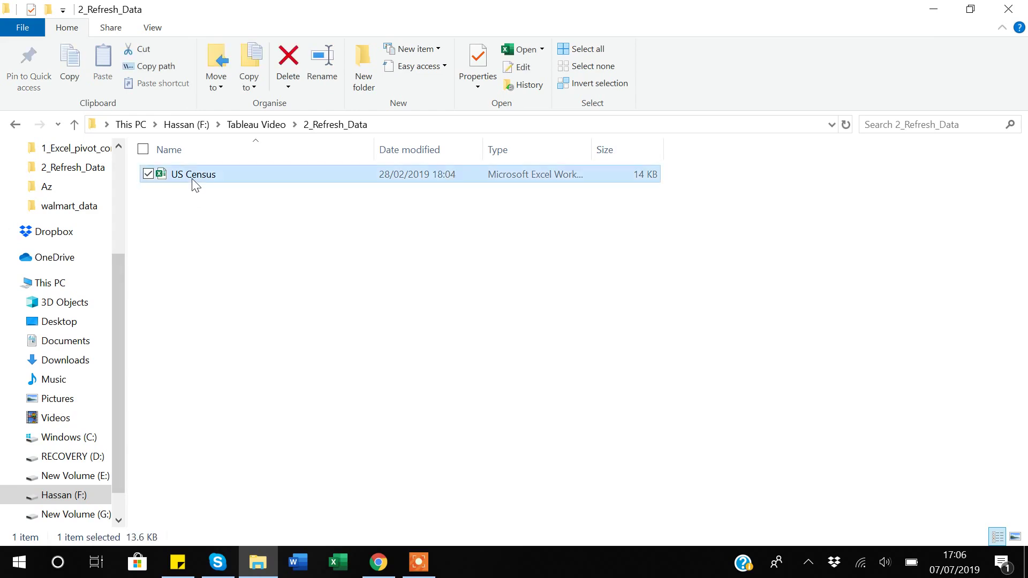
Open US Census in Excel, select cell D1 in the region column, and show the Data tools
double_click(194, 184)
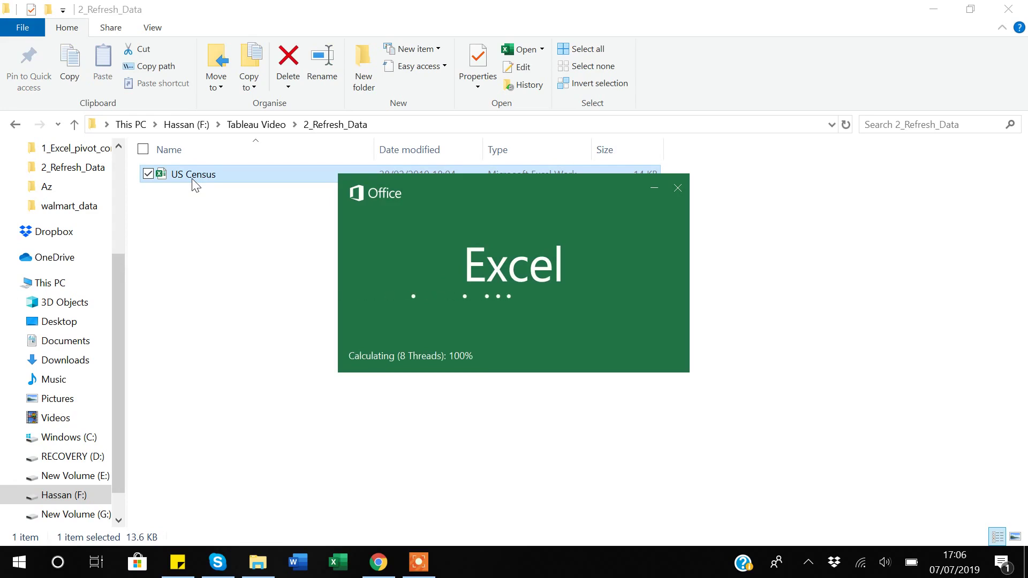
scroll(190, 354, up, 12)
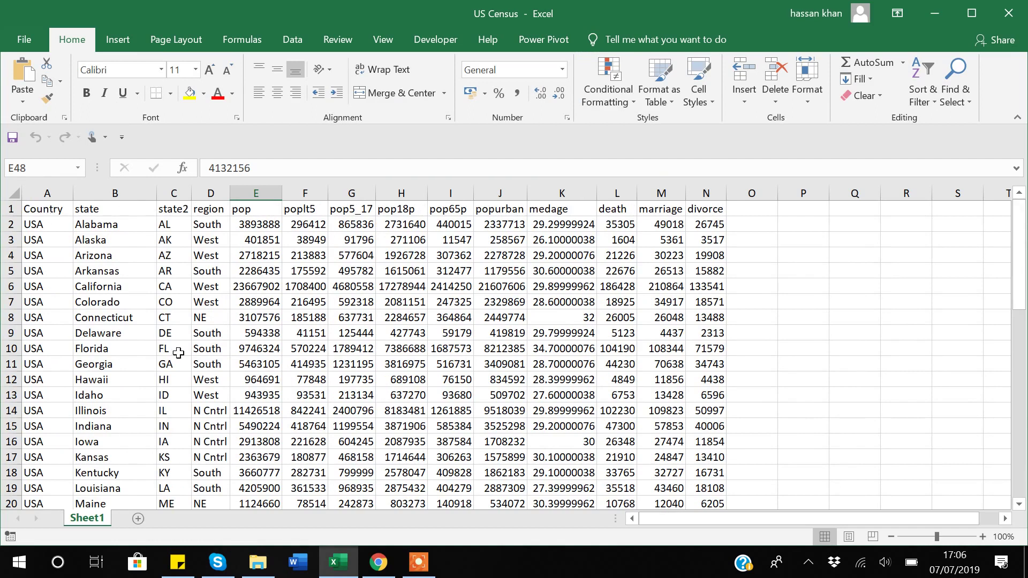
click(35, 224)
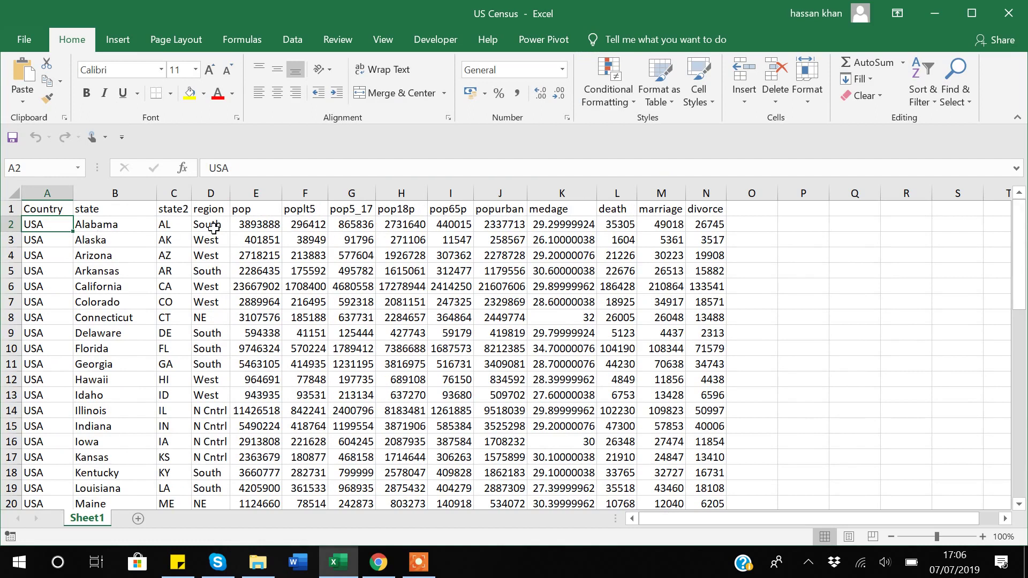
click(207, 210)
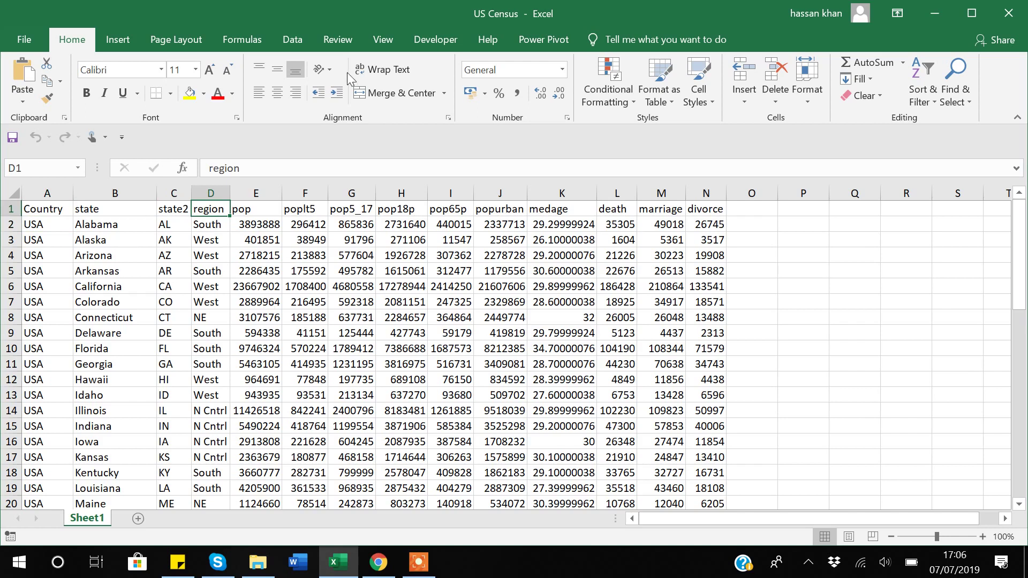
click(298, 45)
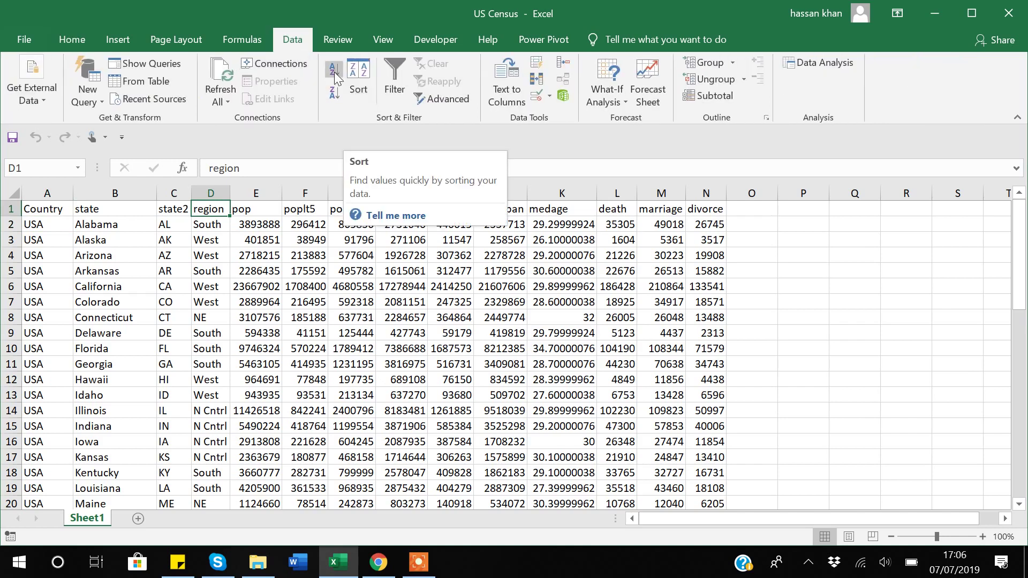
Sort the census rows by region (Cell Values, A to Z), verify the order, then minimize to the desktop
click(358, 80)
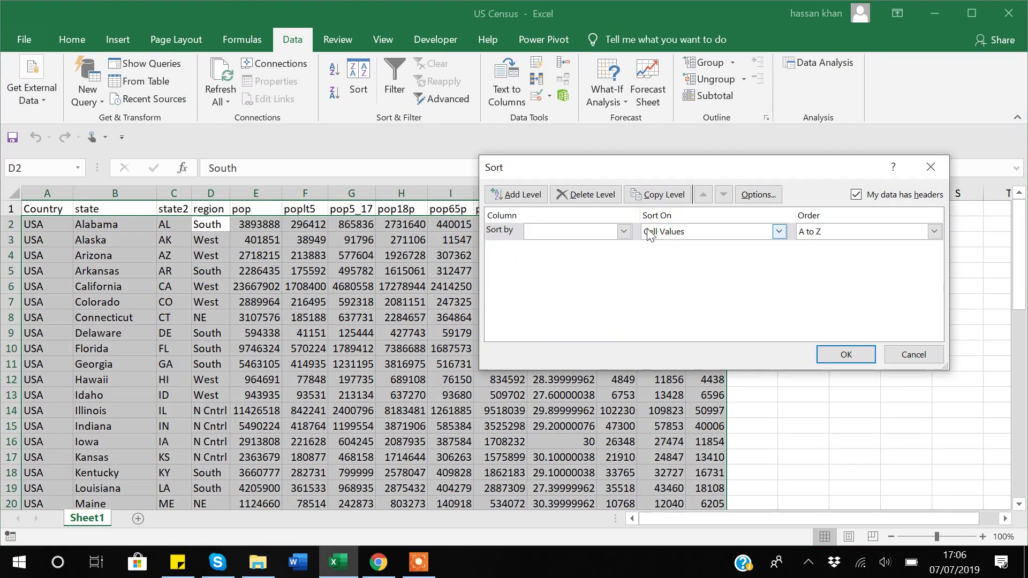
click(623, 231)
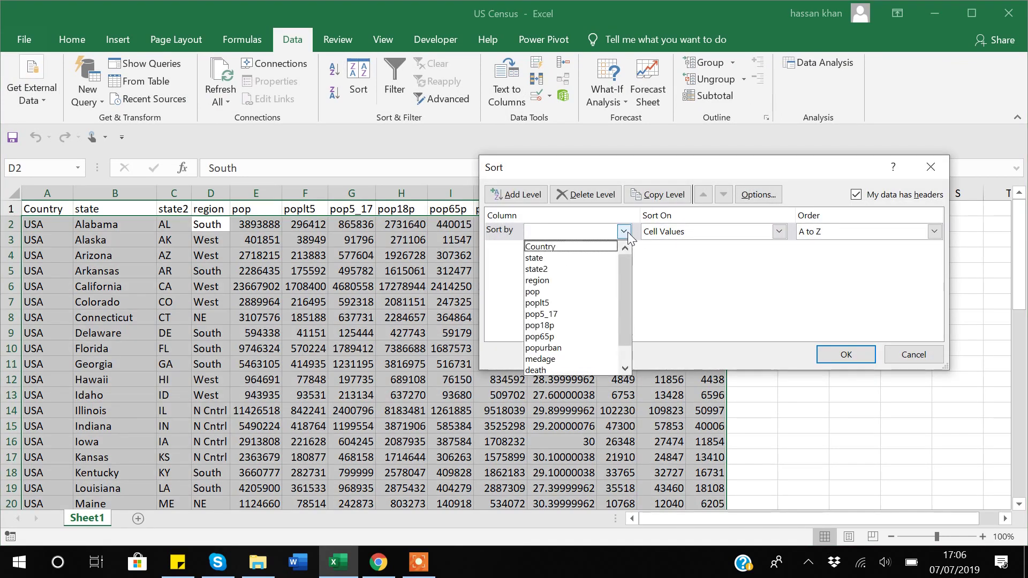
click(551, 281)
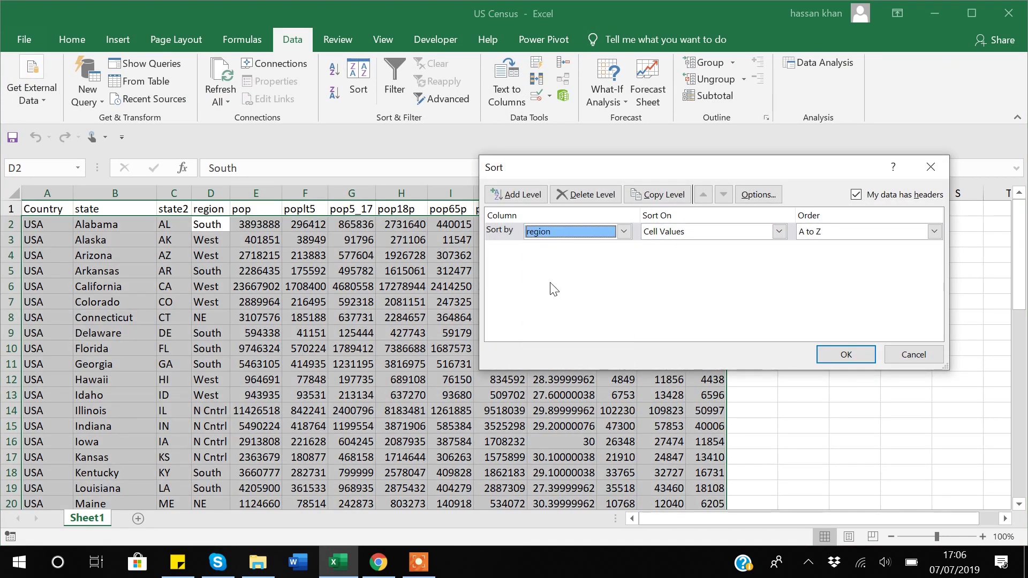
click(855, 360)
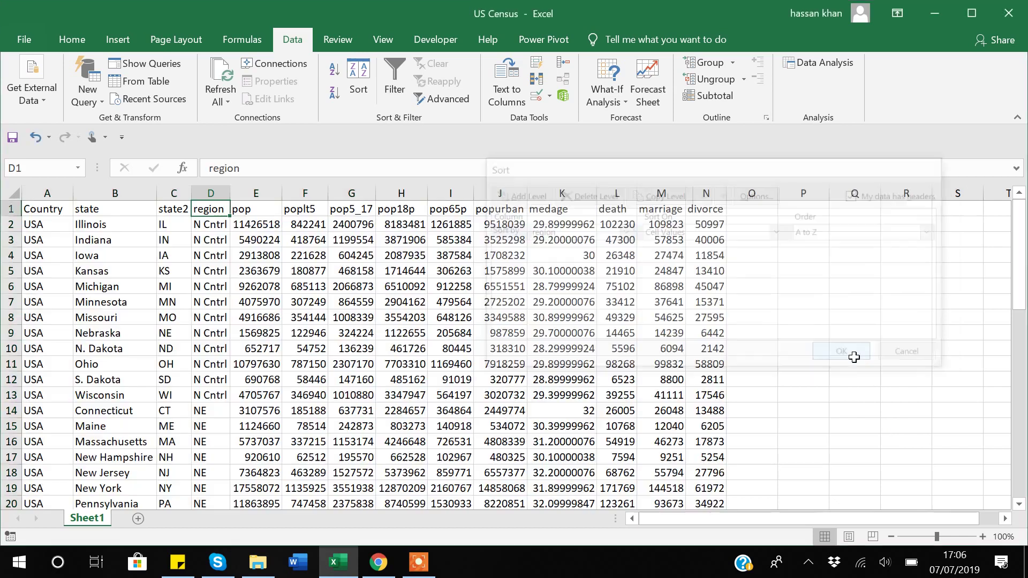
click(213, 258)
scroll(213, 258, down, 6)
scroll(213, 258, down, 6)
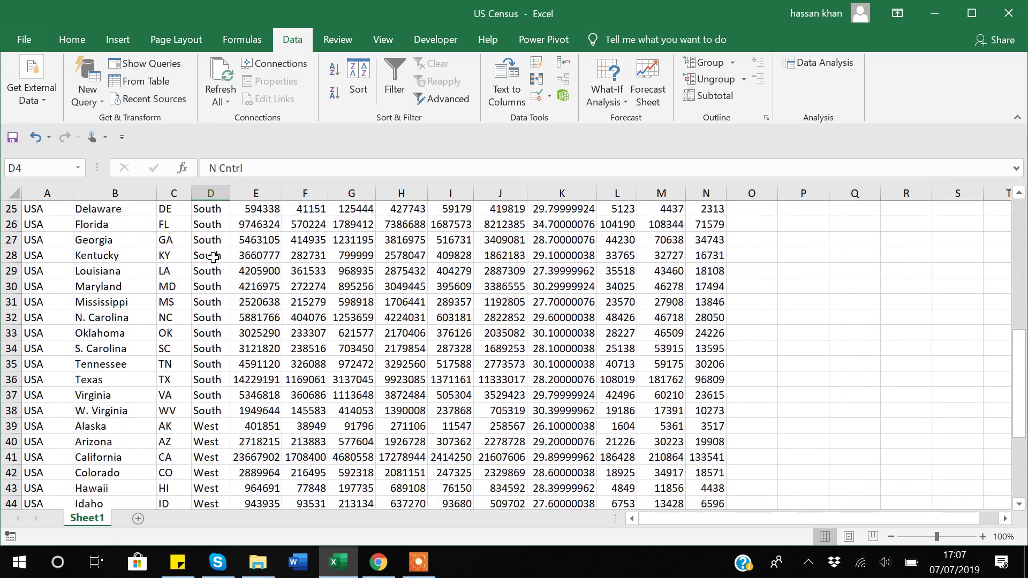
scroll(213, 258, up, 12)
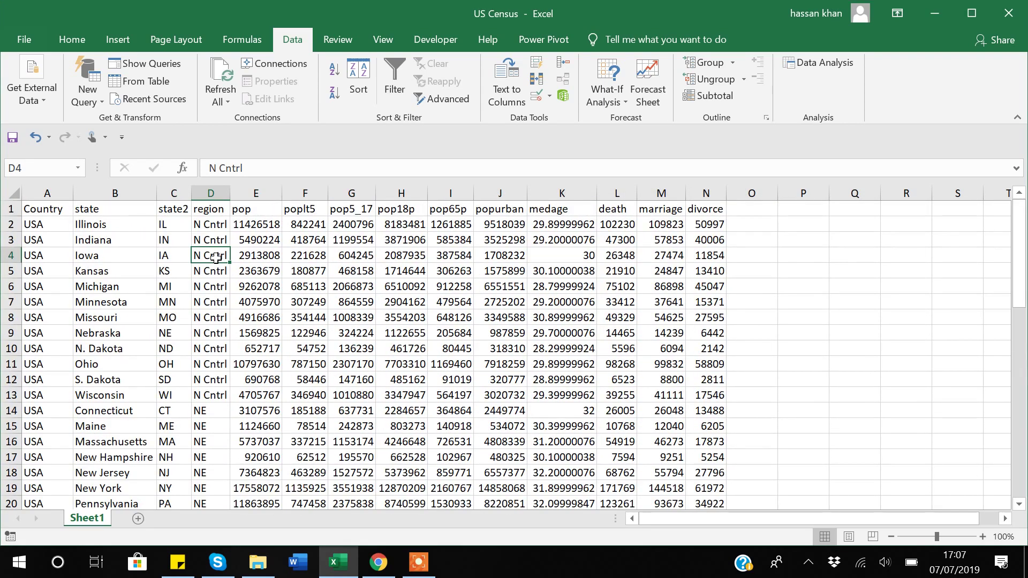
click(776, 277)
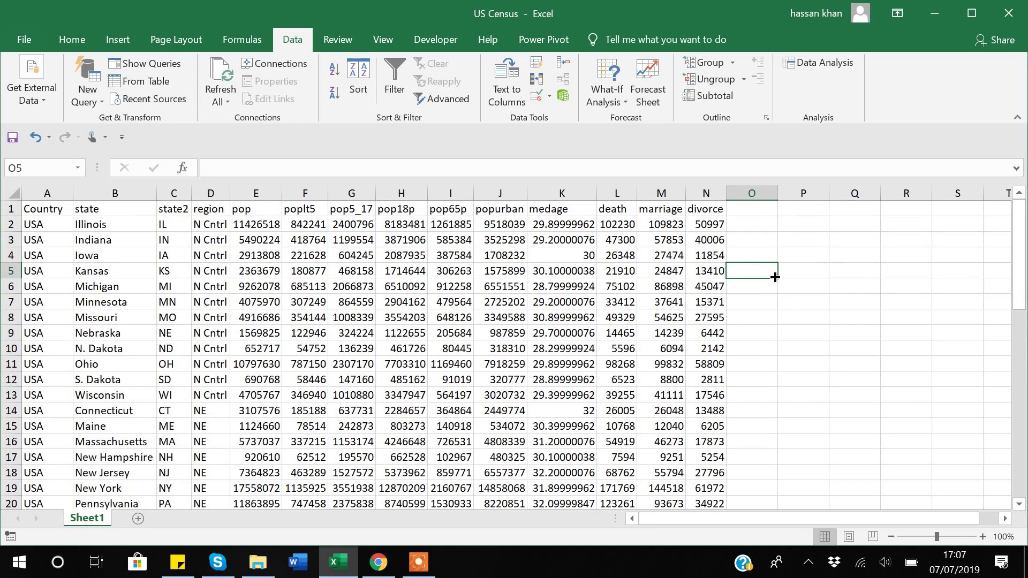
key(super+d)
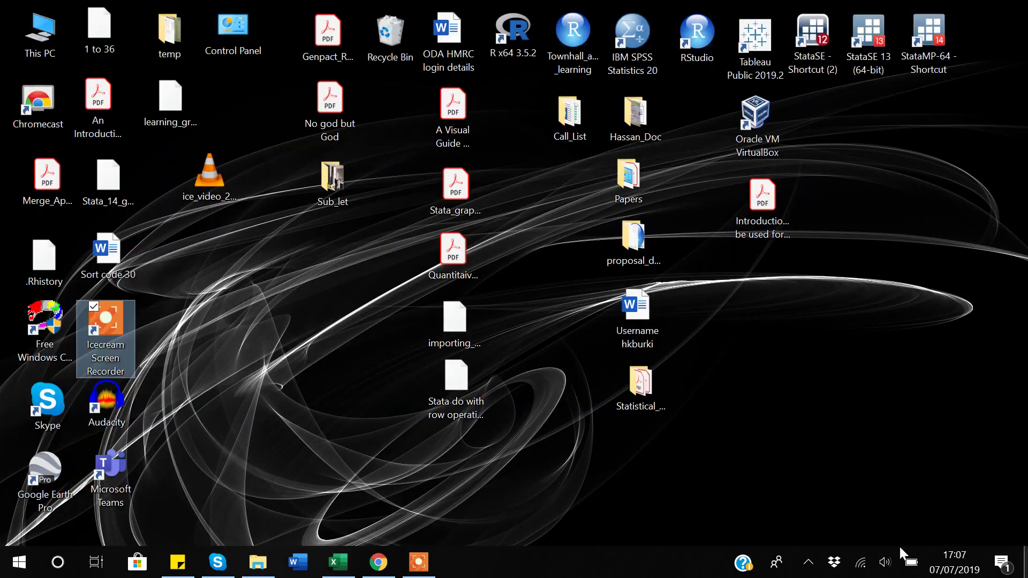
Launch Tableau Public 2019.2 from its desktop shortcut
click(757, 36)
double_click(757, 37)
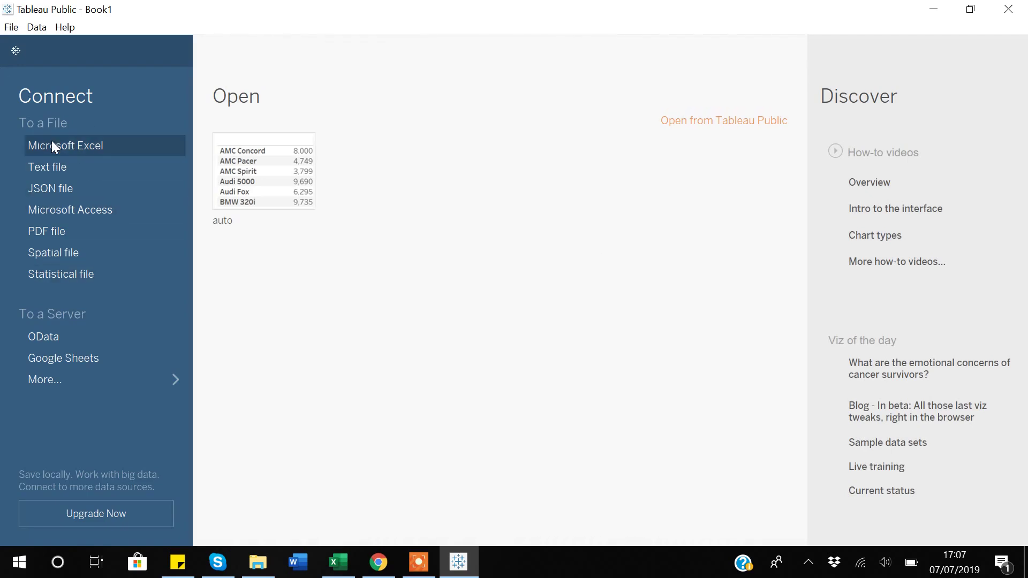
Connect Tableau to the US Census Excel workbook in the 2_Refresh_Data folder
click(76, 143)
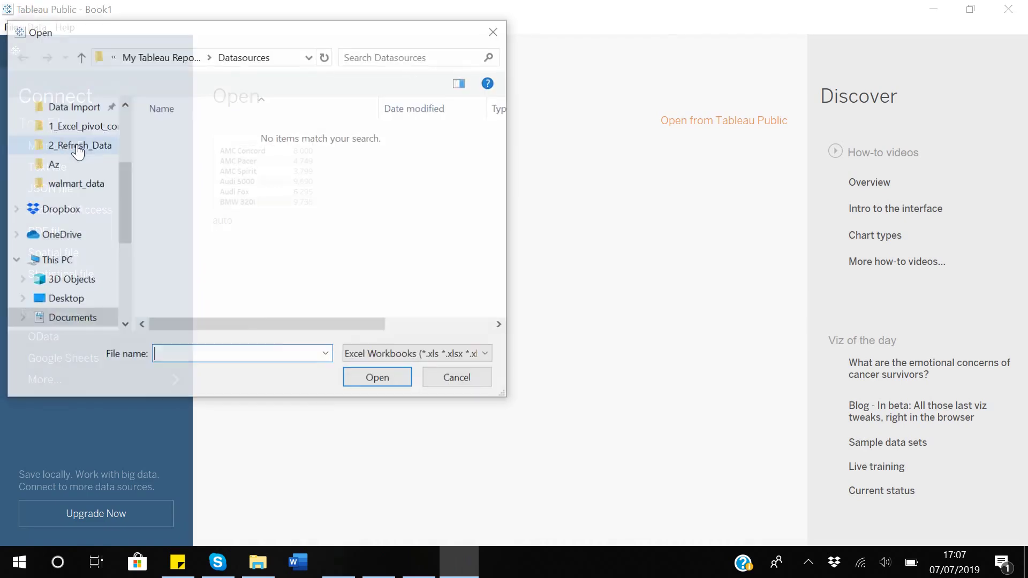
click(157, 58)
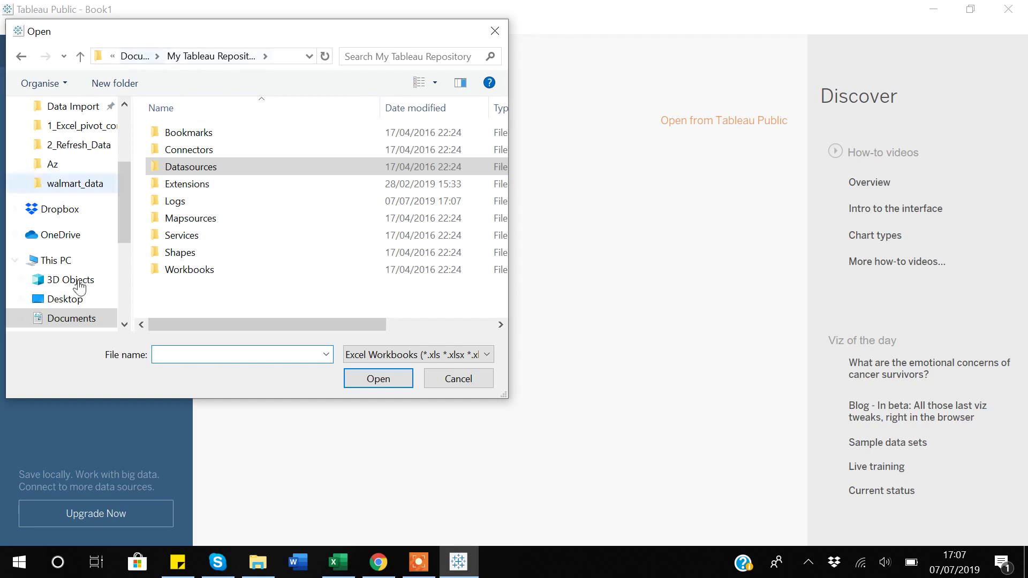
click(86, 150)
click(208, 137)
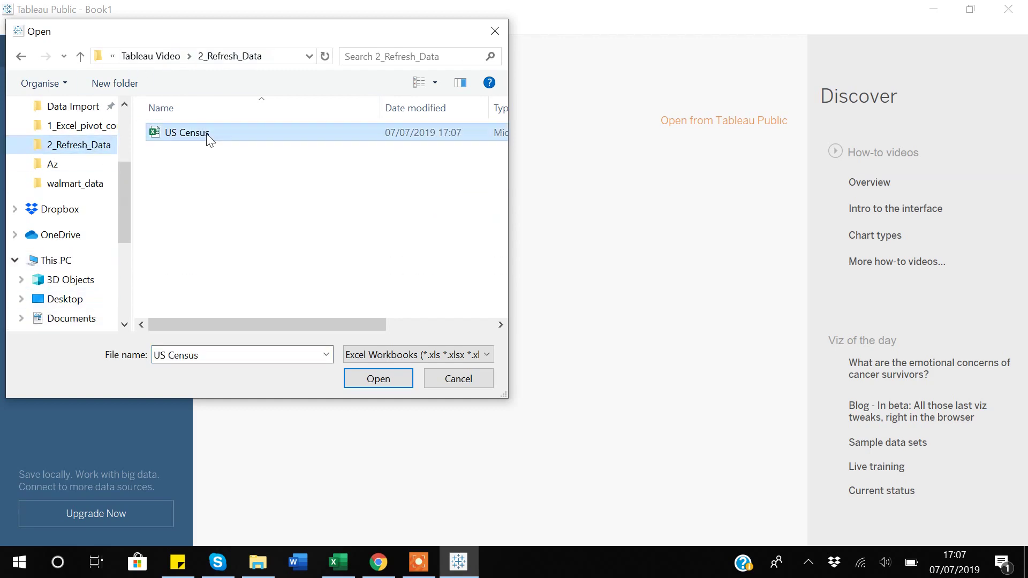
click(377, 379)
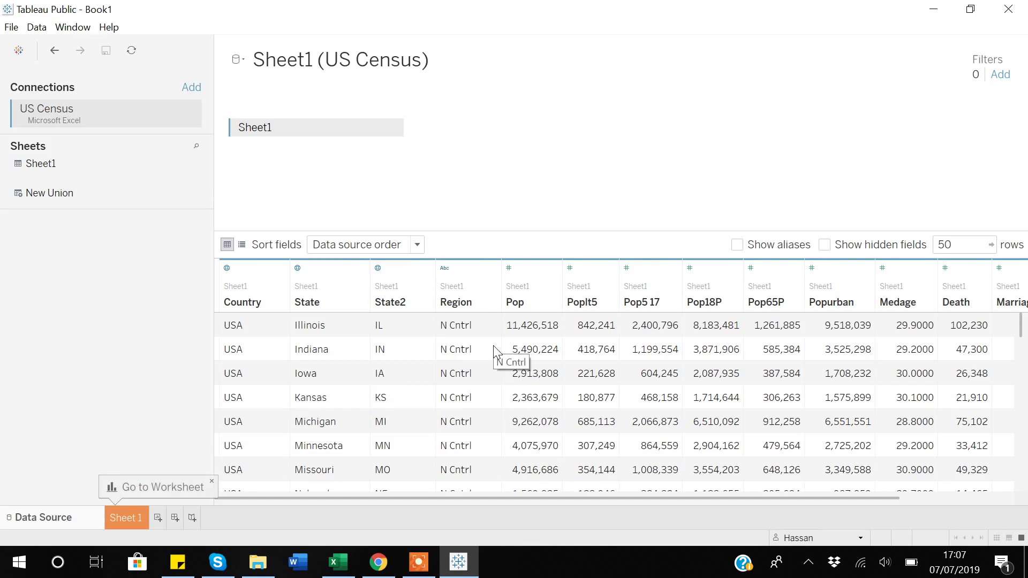
On the empty Sheet 1 worksheet, select the Country dimension from the US Census fields
click(126, 519)
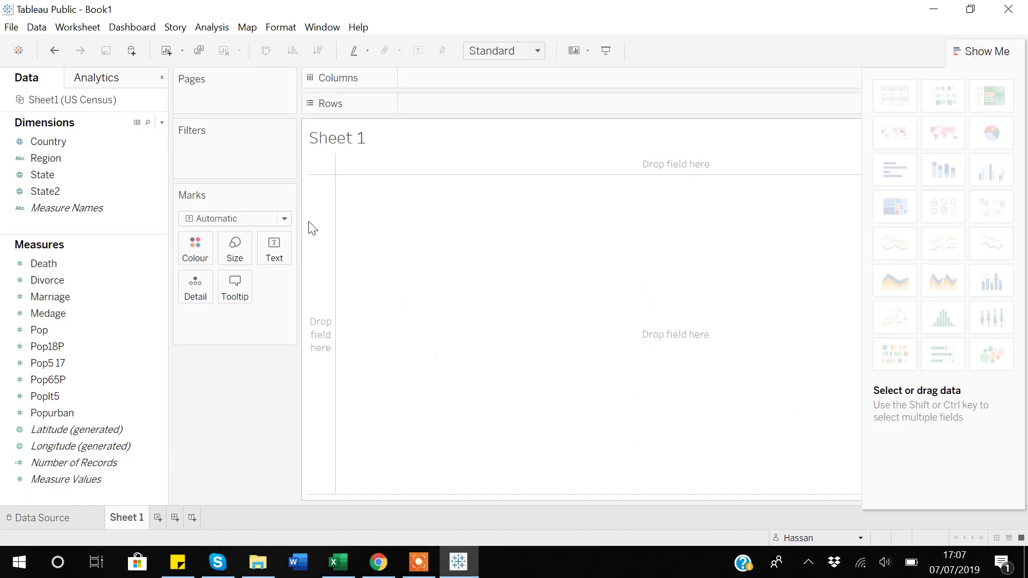
click(56, 162)
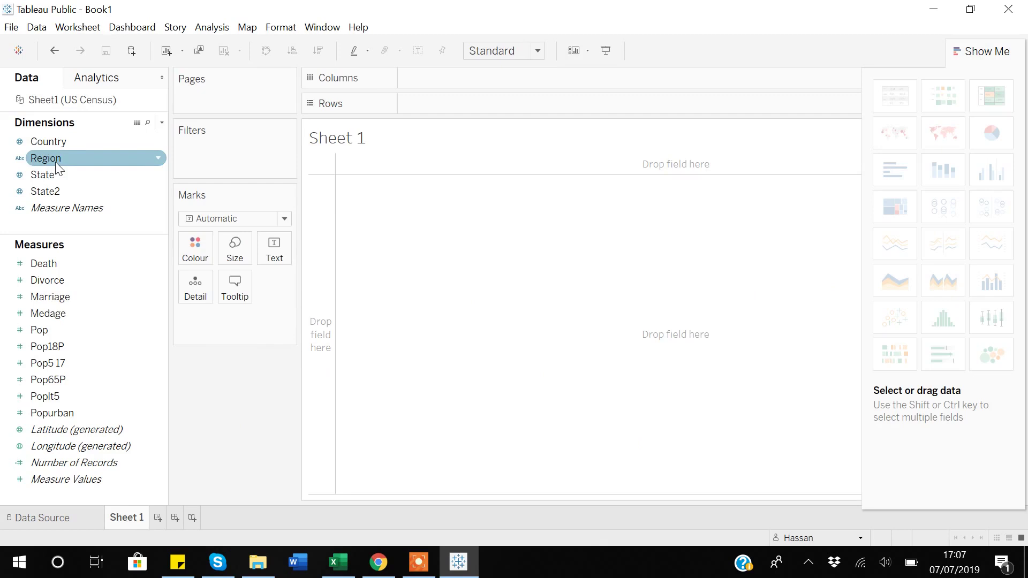
click(47, 145)
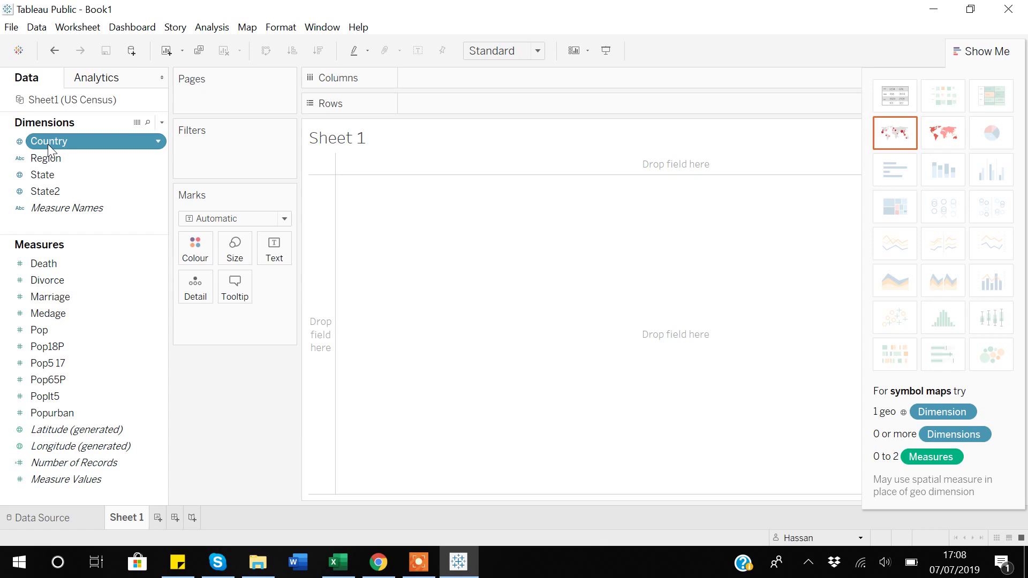
Build a 50-state symbol map from Country with State as detail, then bring the US Census workbook forward
click(896, 134)
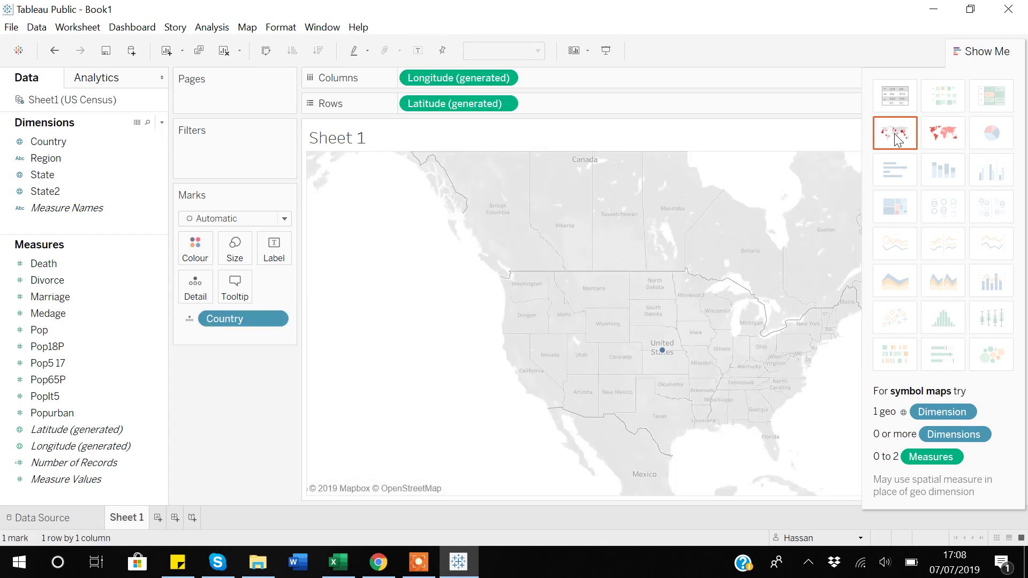
click(139, 314)
click(231, 320)
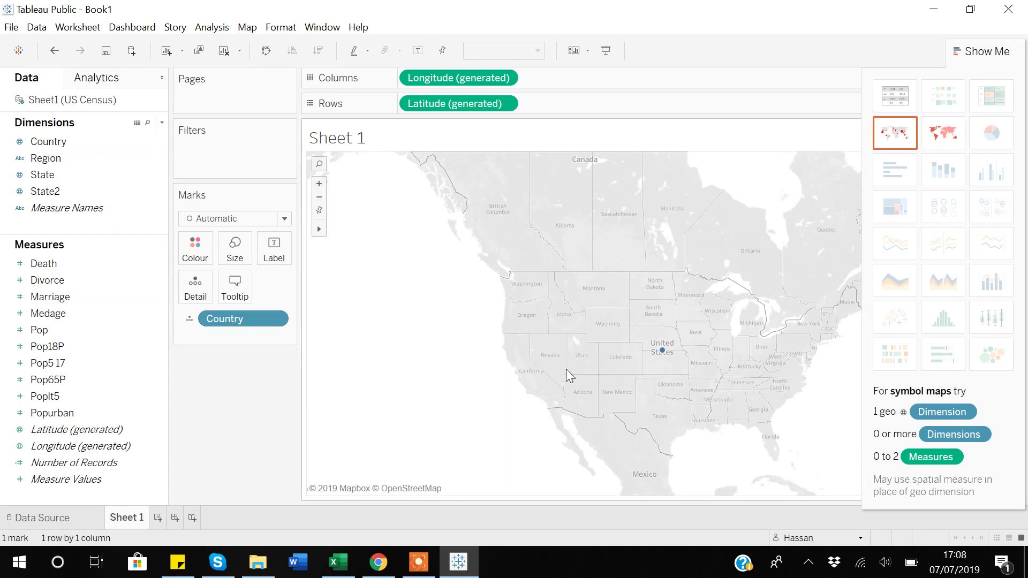
mouse_move(660, 361)
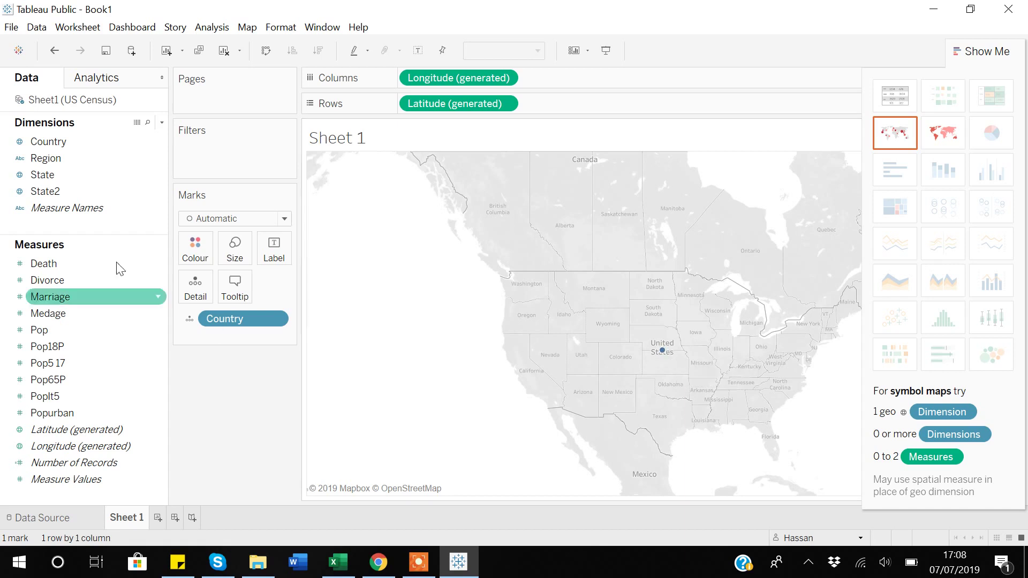
click(47, 181)
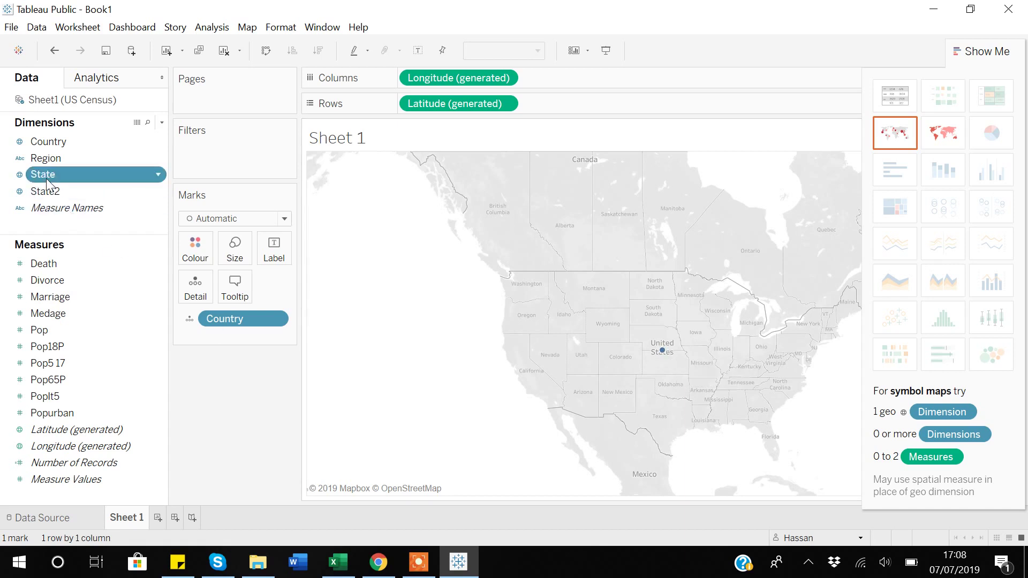
double_click(47, 181)
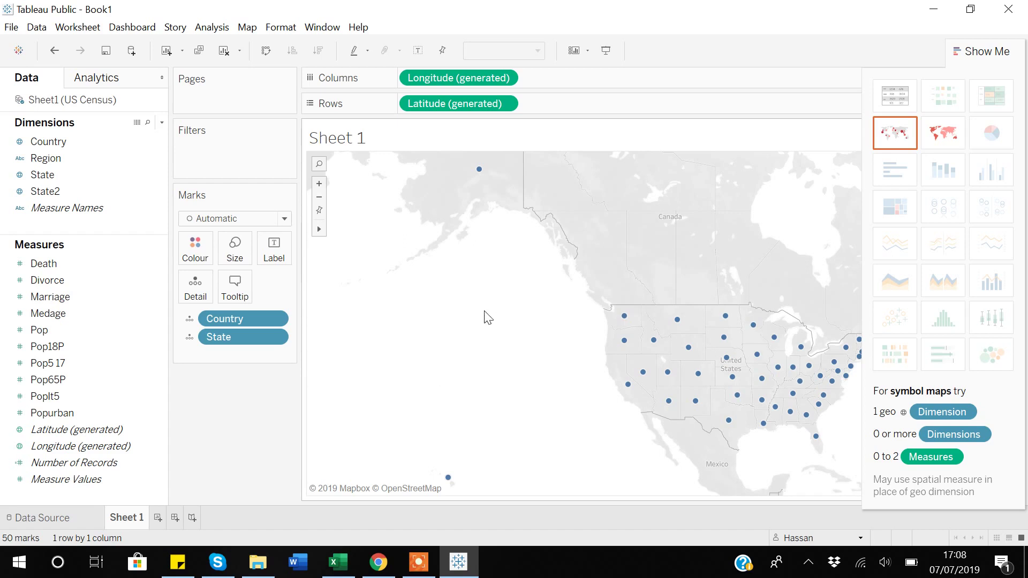
click(258, 566)
click(338, 562)
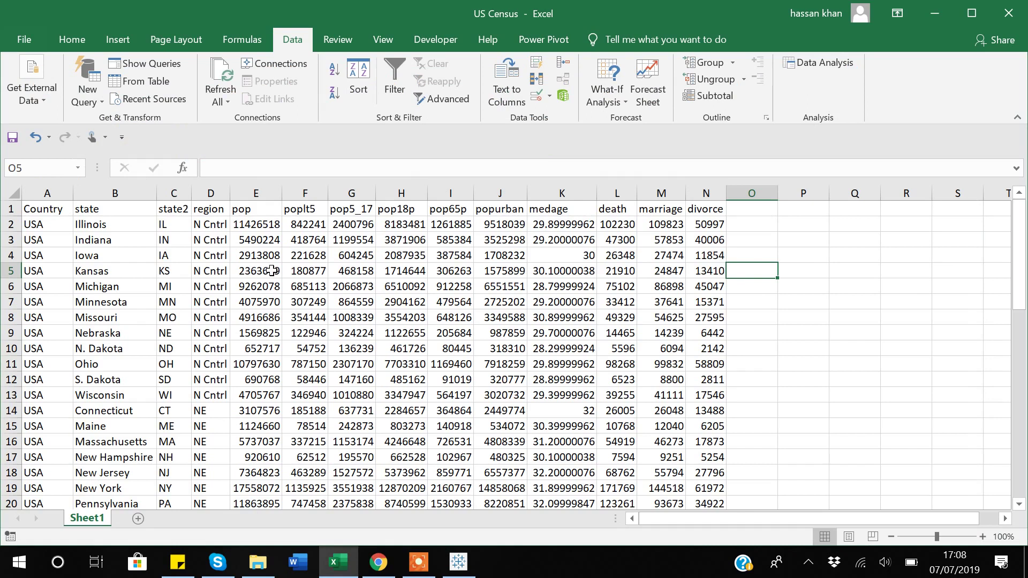
Delete rows 2–13, the 12 N Cntrl states from Illinois to Wisconsin, and save the workbook
click(10, 225)
drag(10, 225, 10, 399)
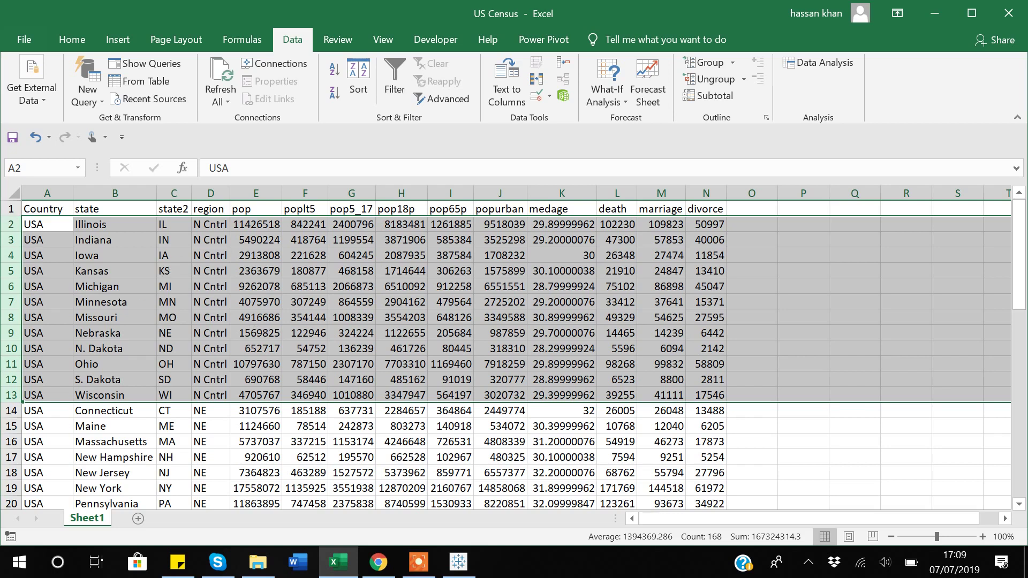
right_click(11, 225)
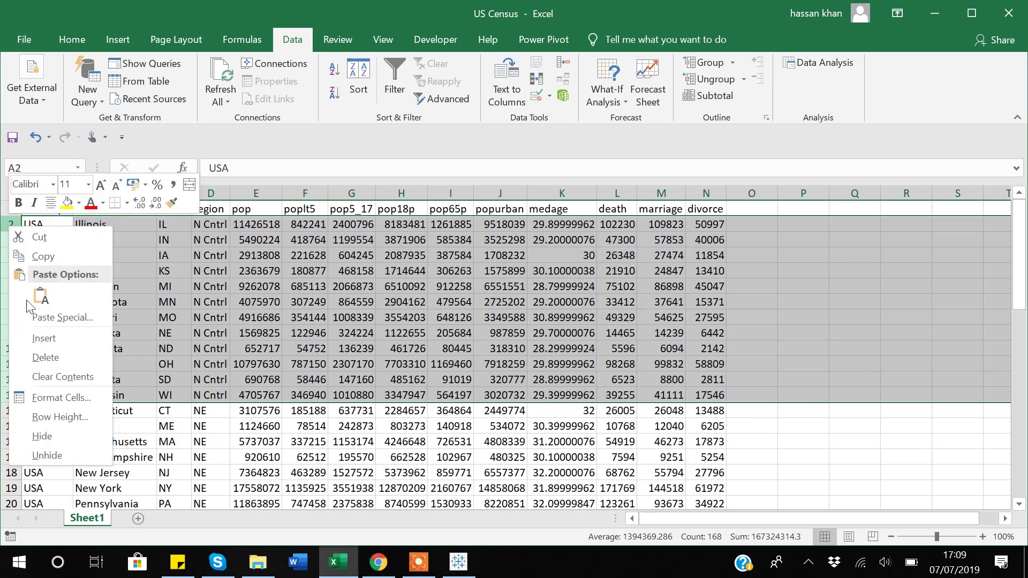
click(45, 358)
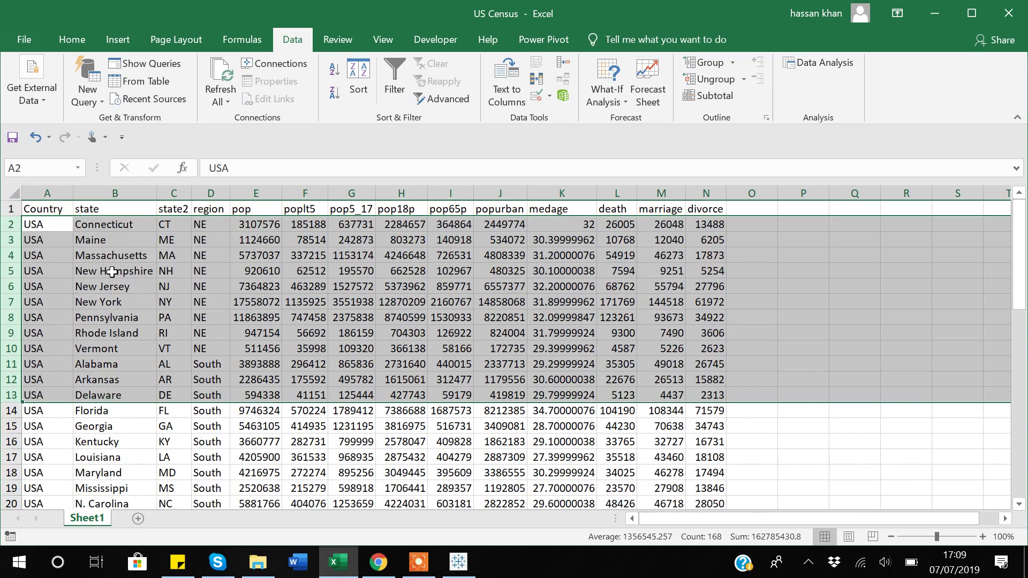
click(112, 271)
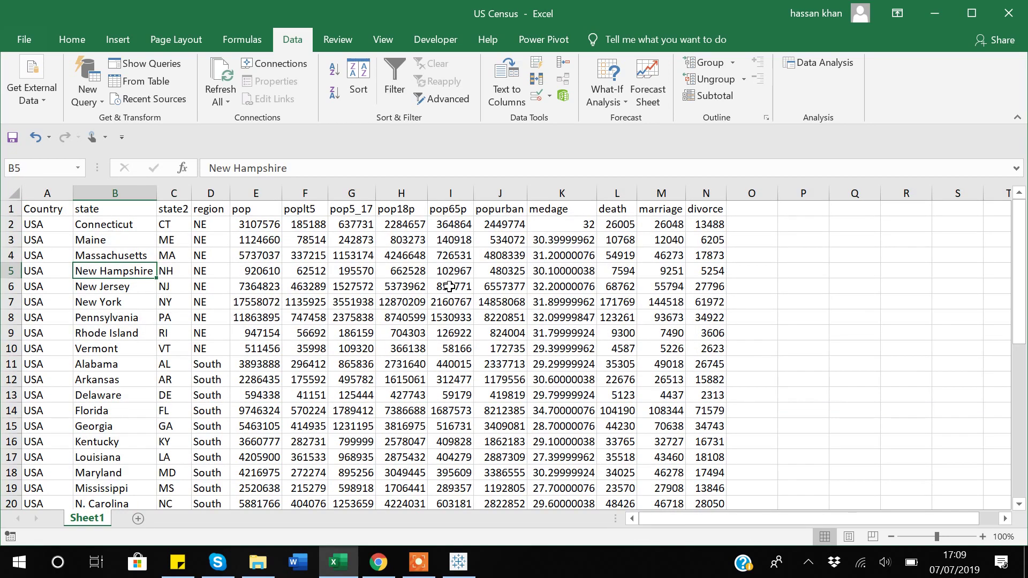
key(alt+Tab)
key(alt+Tab)
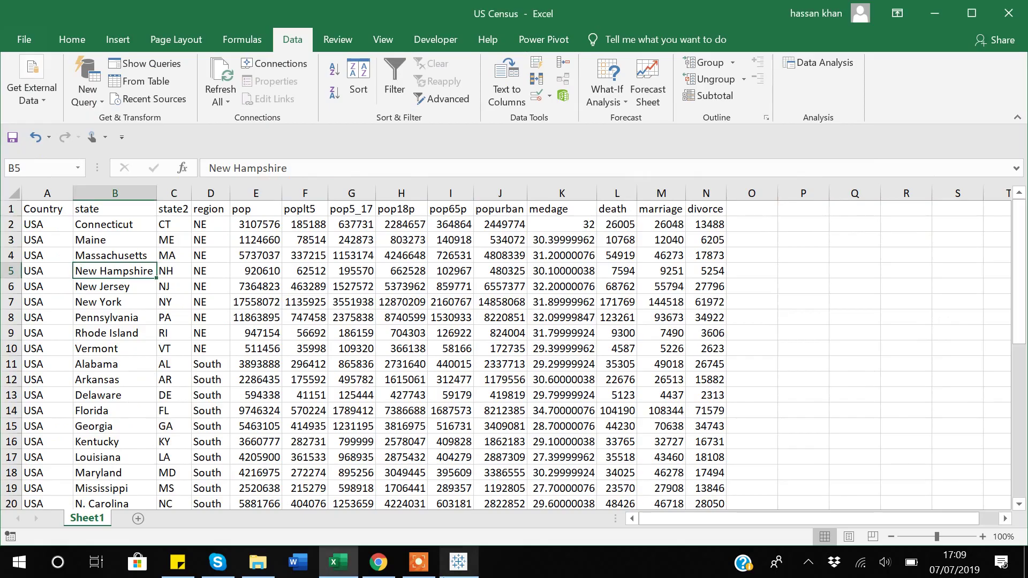
Refresh the Sheet1 (US Census) data source in Tableau and confirm replacing the data
click(459, 573)
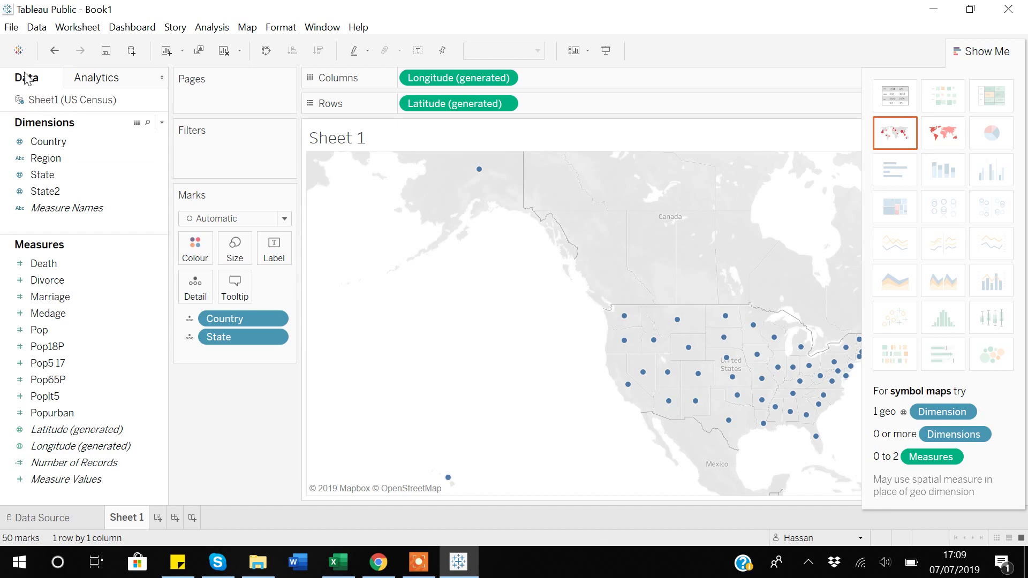
right_click(32, 102)
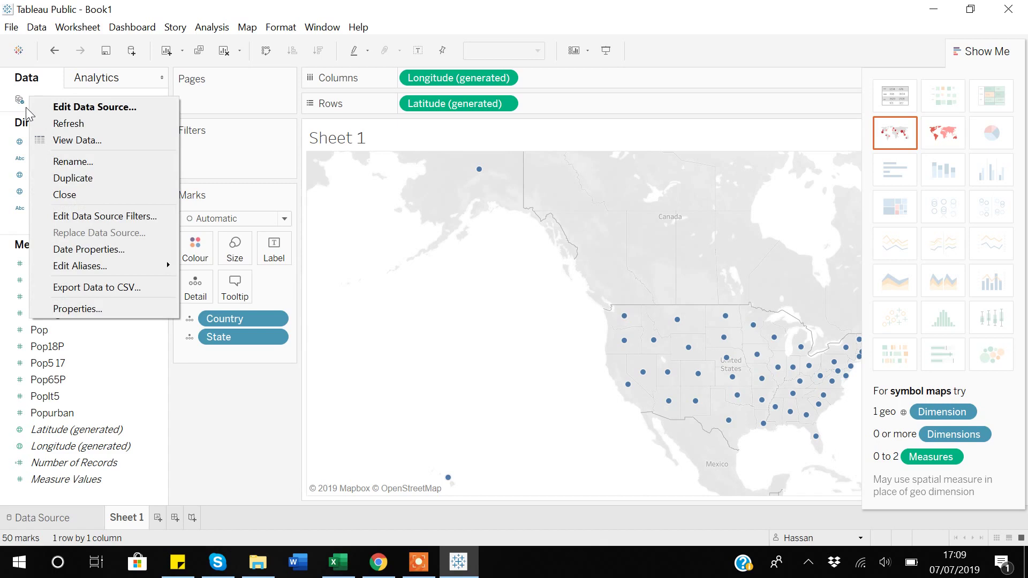
click(77, 123)
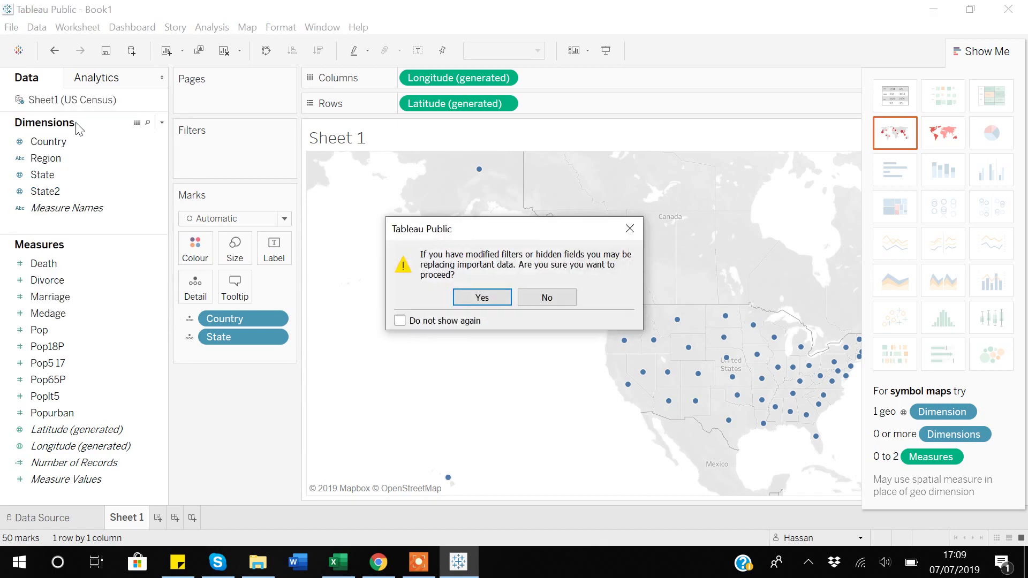
click(482, 297)
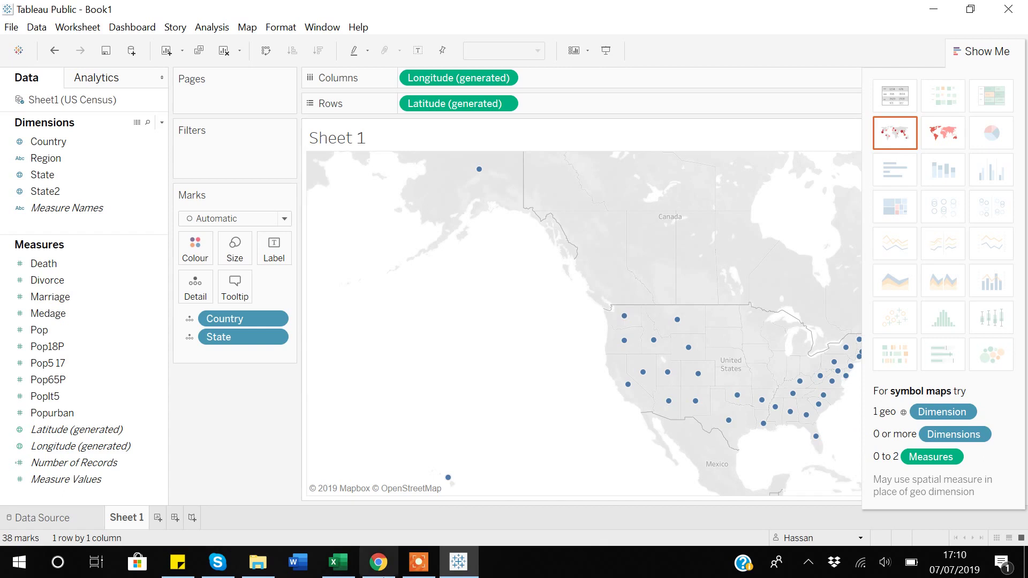
Undo the deletion in Excel to restore the 12 N Cntrl rows, then return to Tableau
click(348, 571)
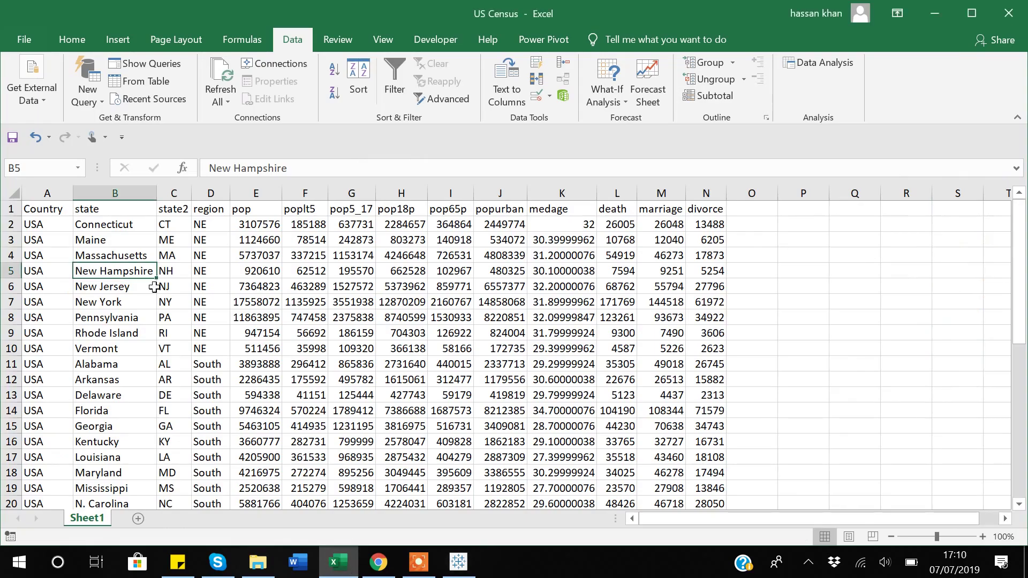
click(67, 47)
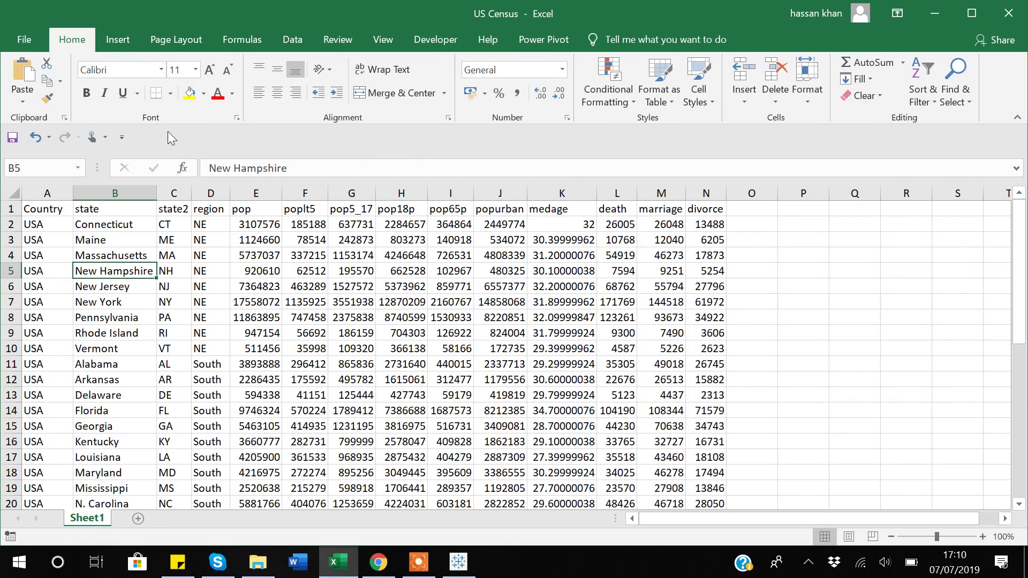
click(40, 143)
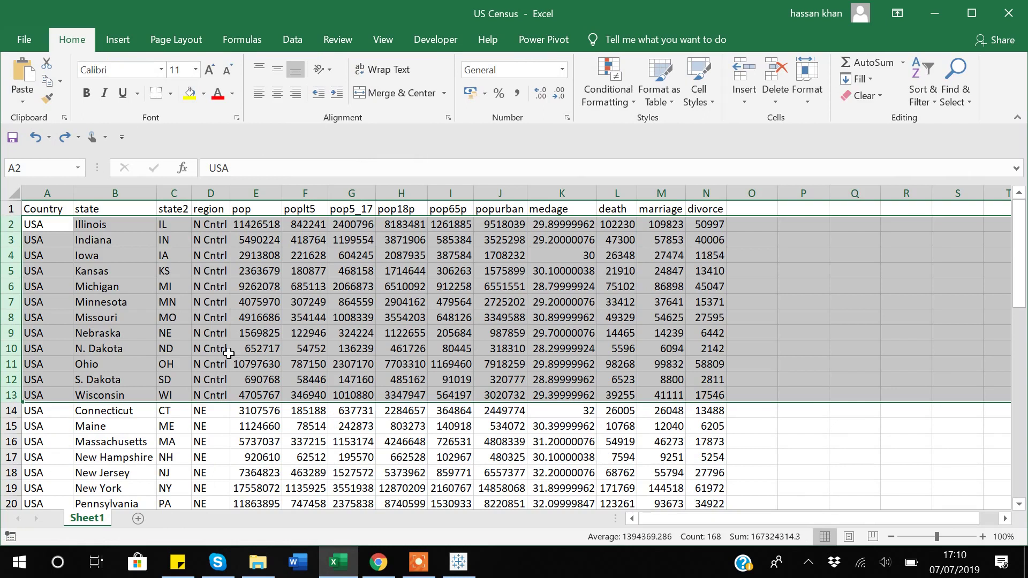
click(277, 429)
key(alt+Tab)
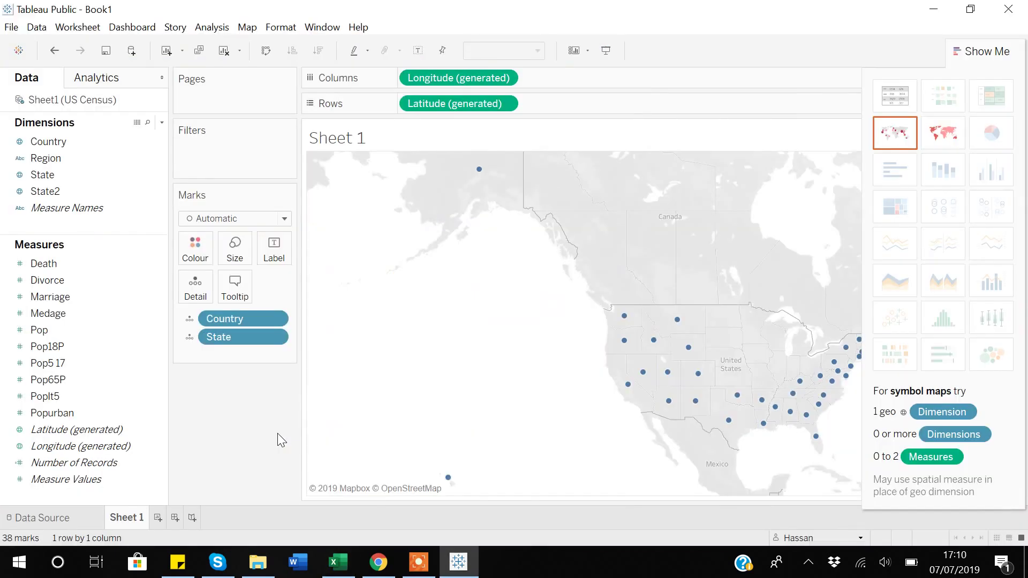
right_click(68, 104)
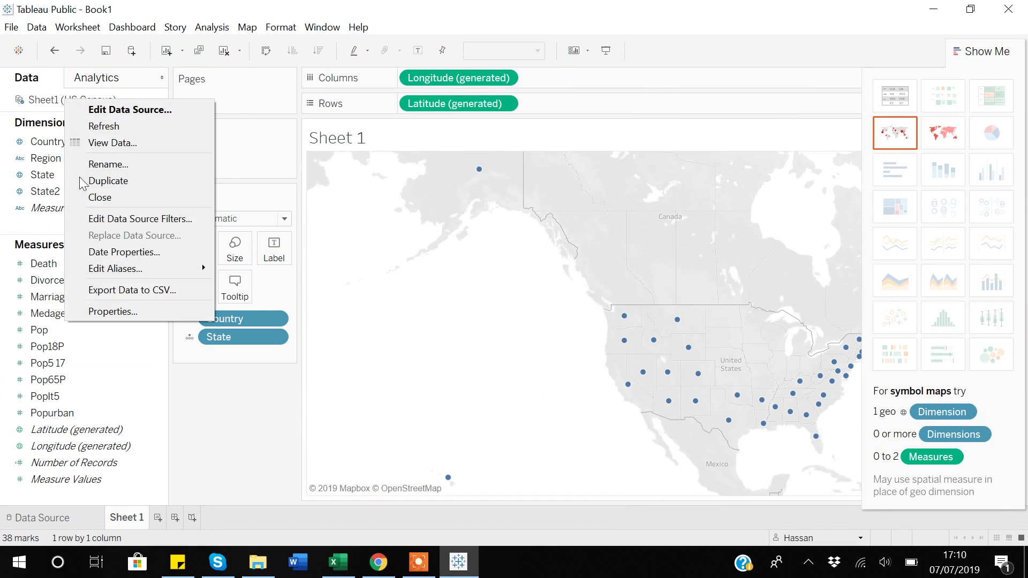
click(112, 129)
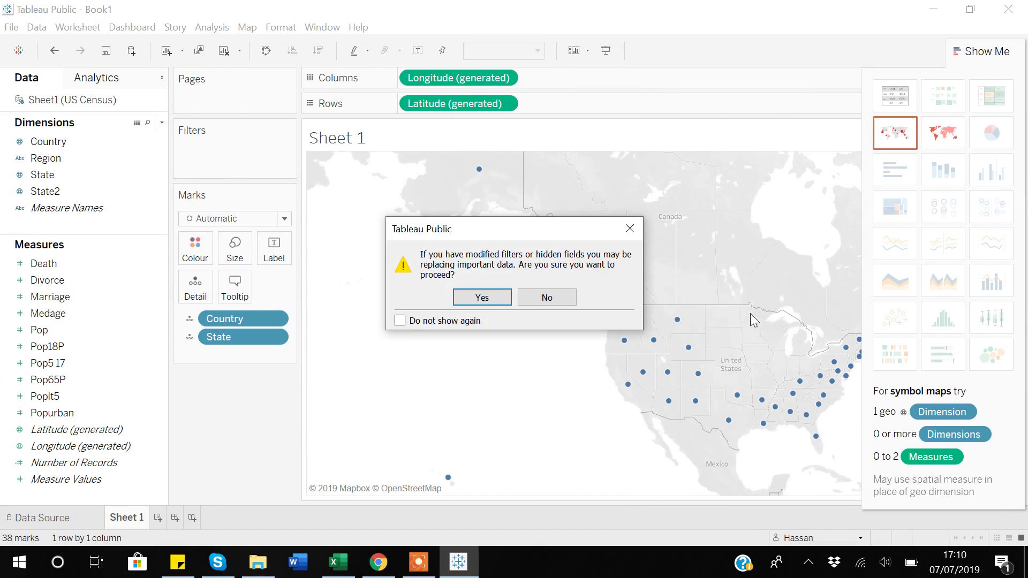
click(485, 297)
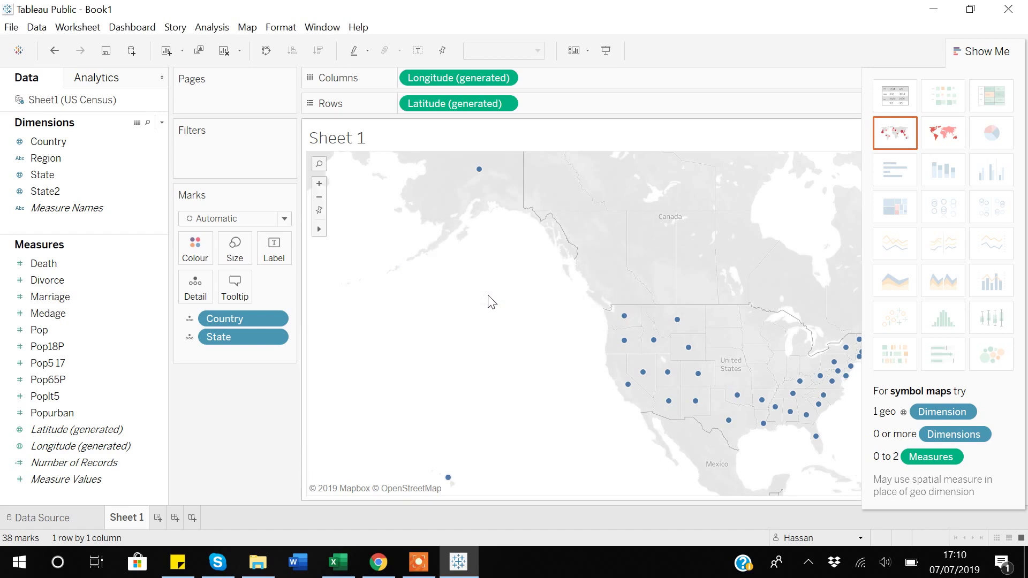
right_click(75, 107)
click(124, 131)
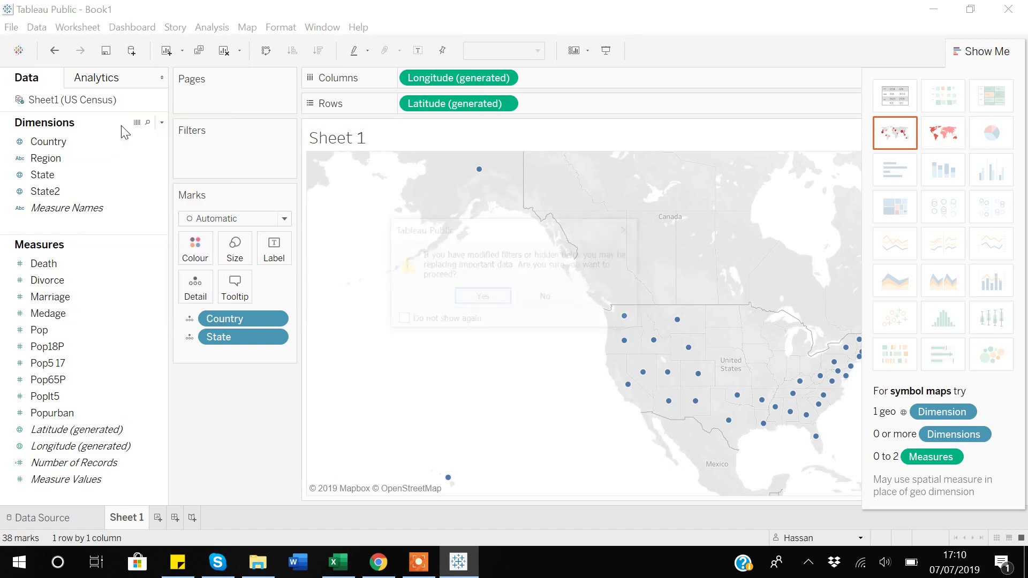
click(480, 298)
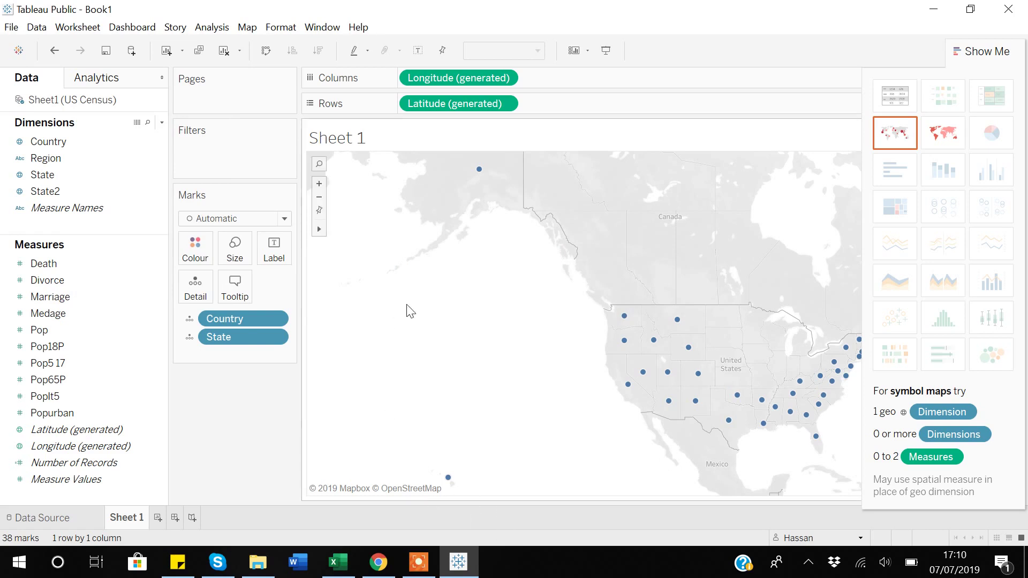
click(338, 568)
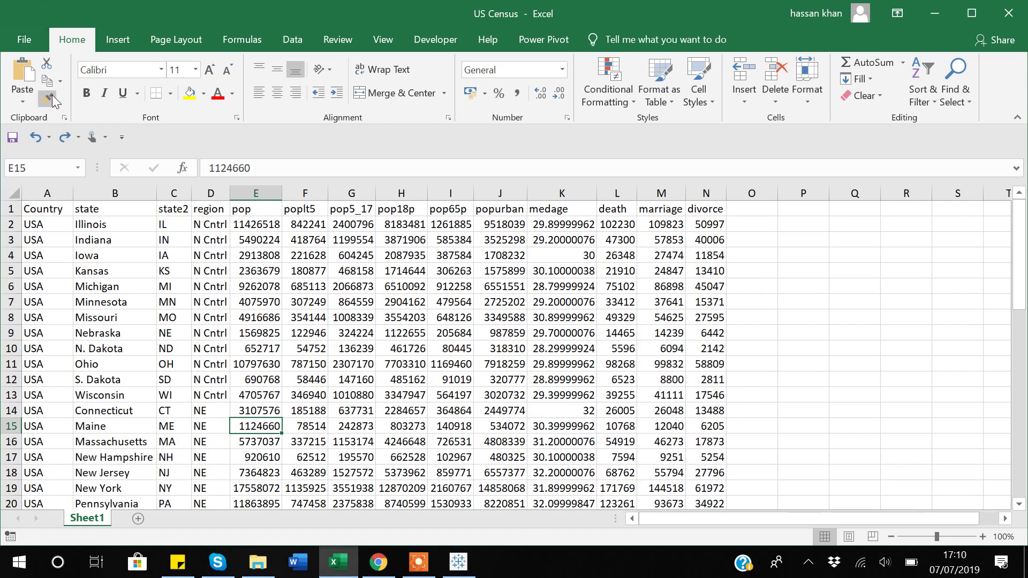
key(alt+Tab)
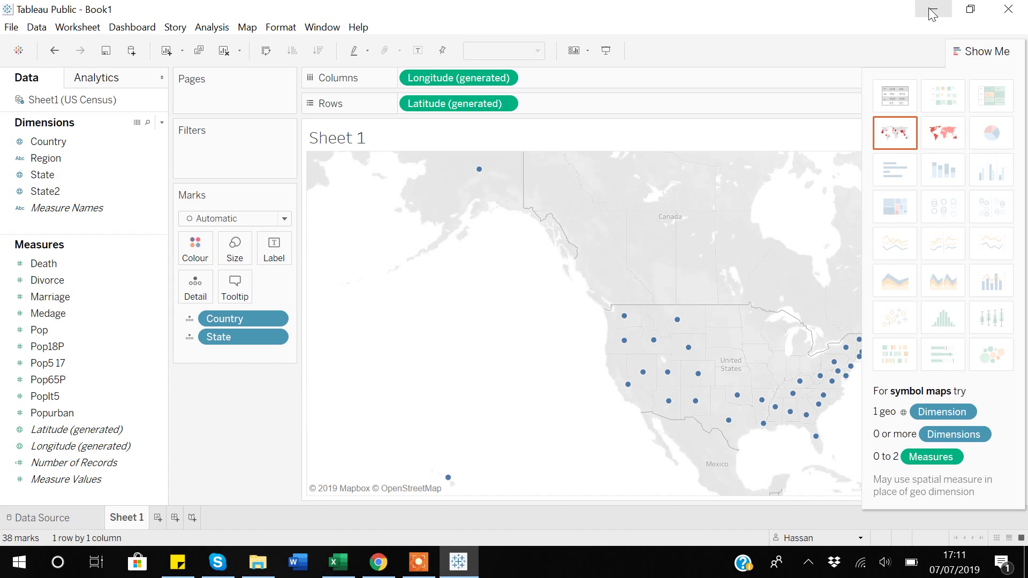
Close the workbook without saving, relaunch Tableau Public, and start a Google Sheets connection
click(1014, 11)
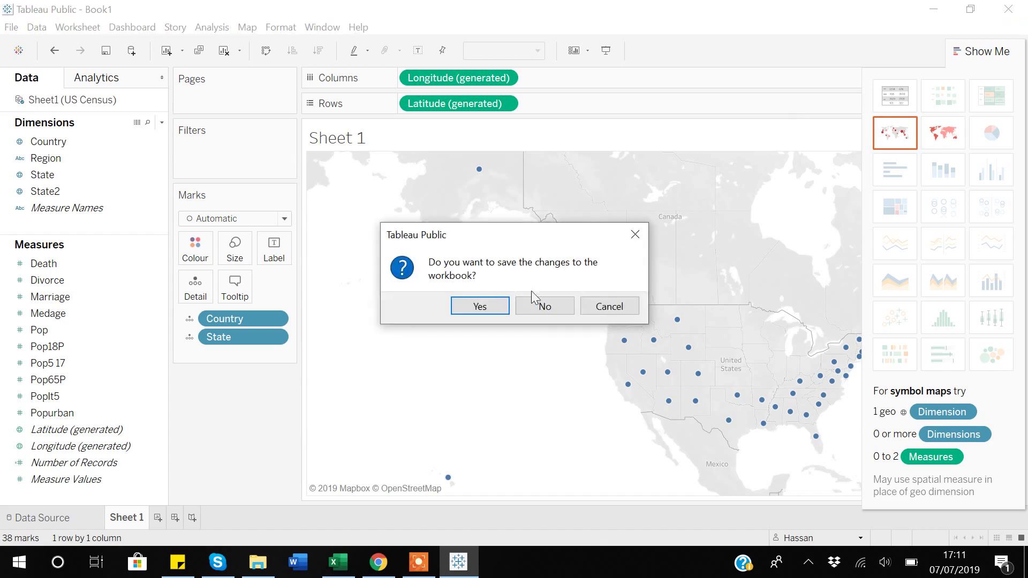
click(541, 305)
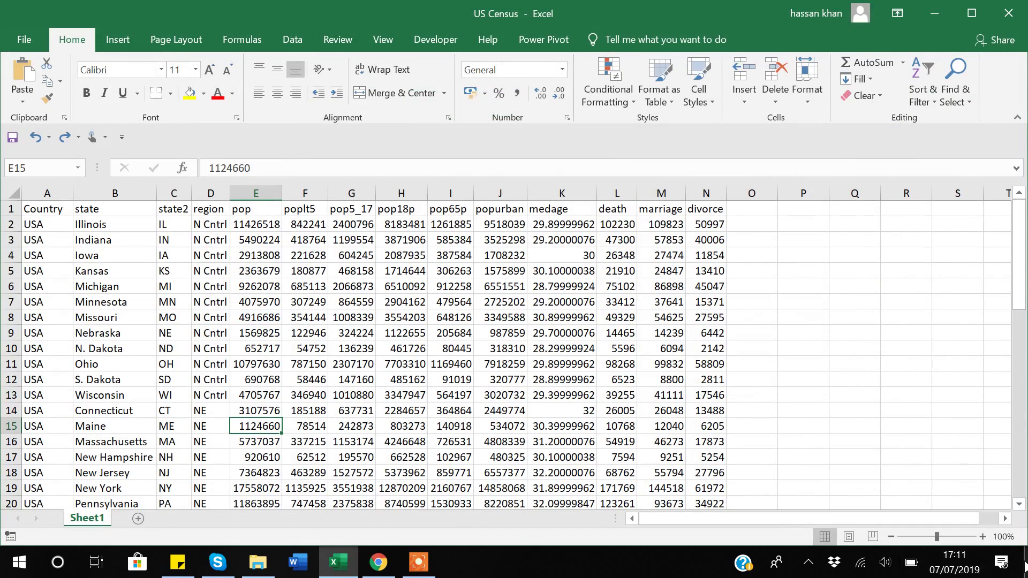
click(1026, 566)
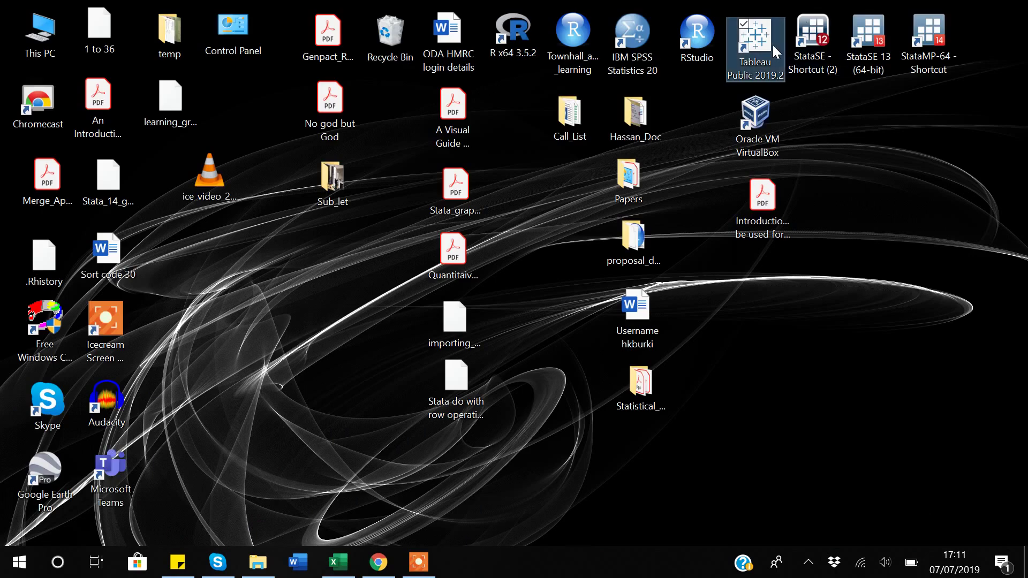
double_click(773, 44)
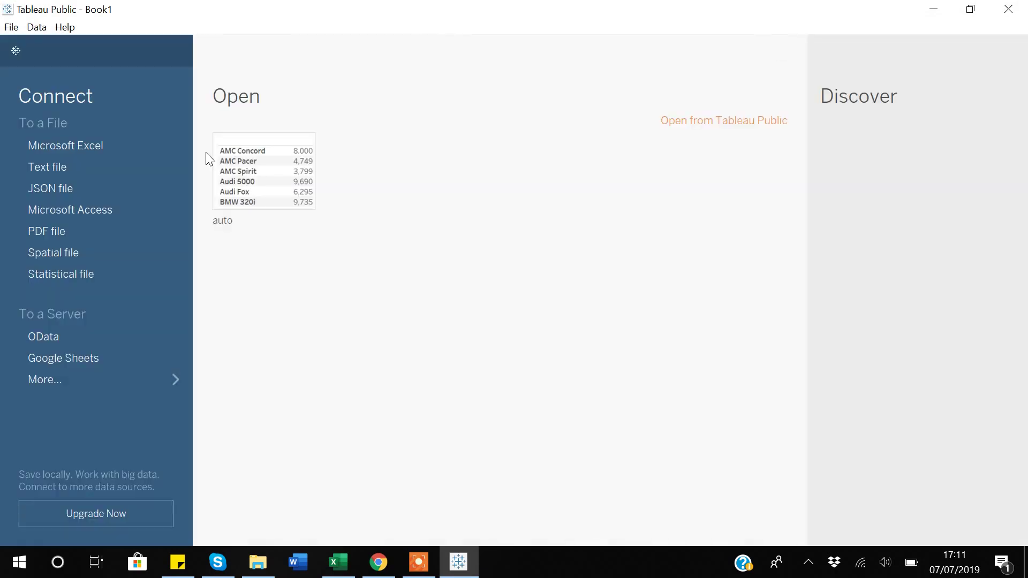
click(63, 359)
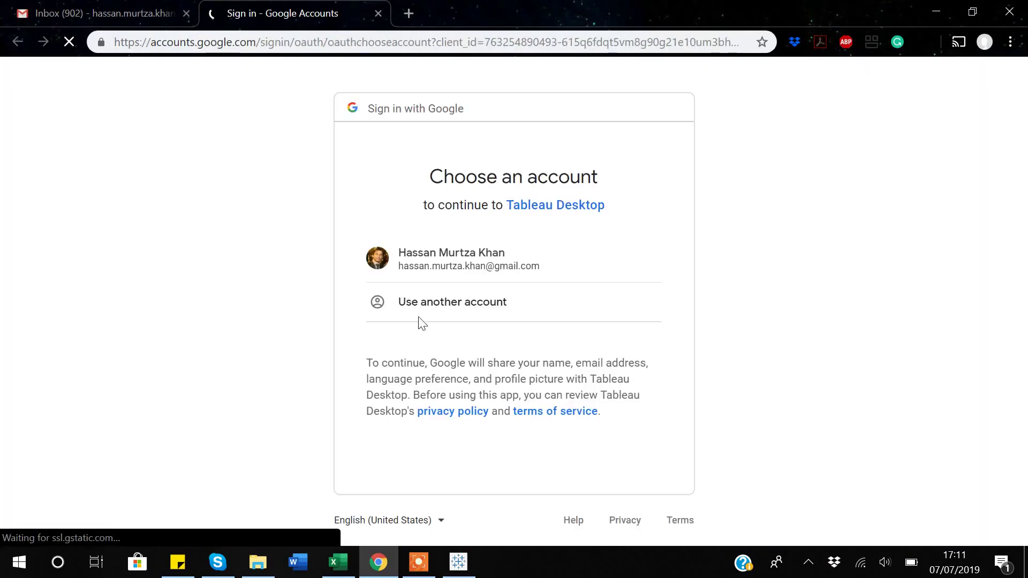
Sign in with the Google account, grant Tableau Desktop access, and return to Tableau
click(451, 252)
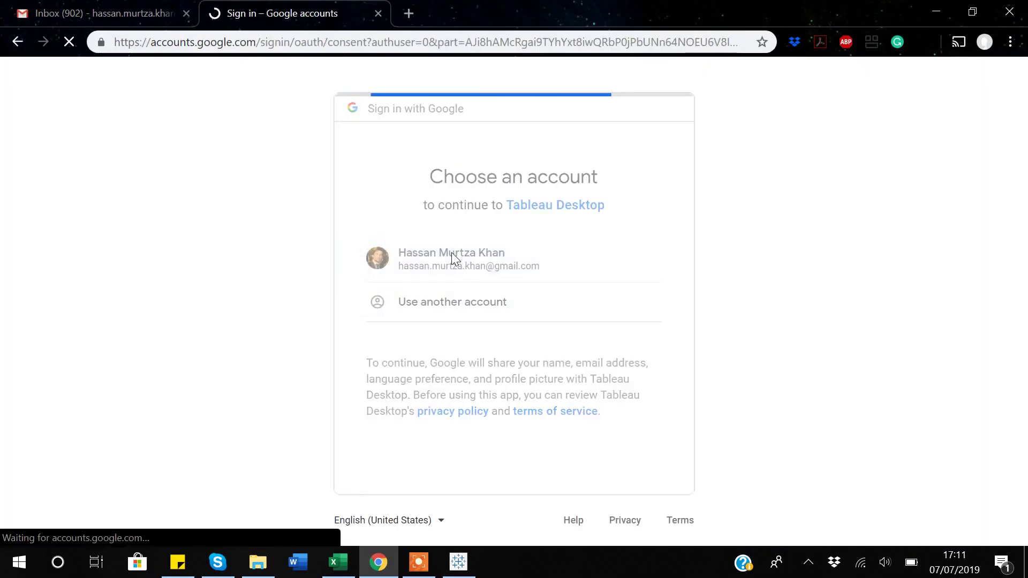
click(613, 504)
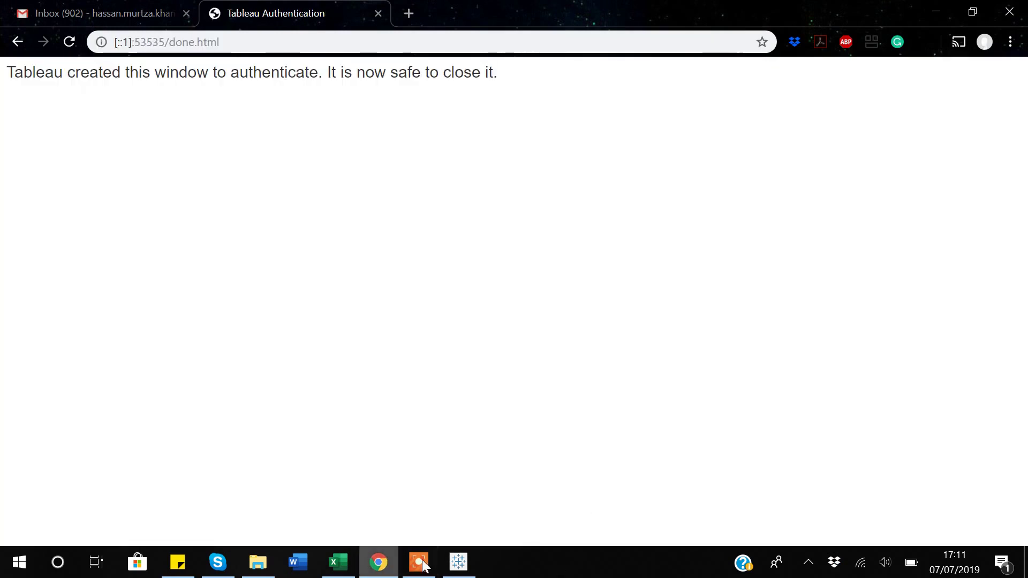
click(458, 561)
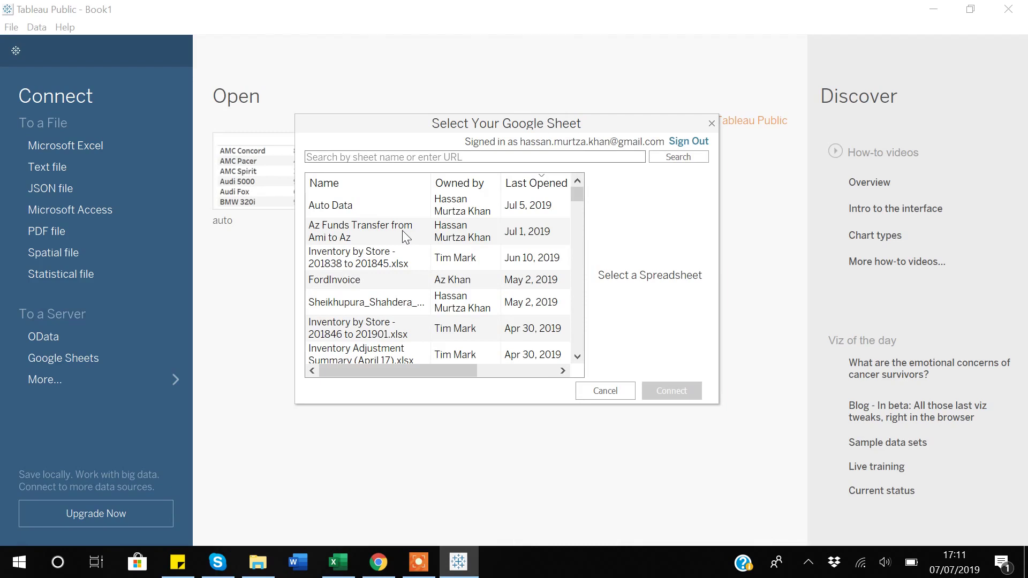
Connect to the Auto Data Google Sheet and open the empty Sheet 1 worksheet
click(334, 209)
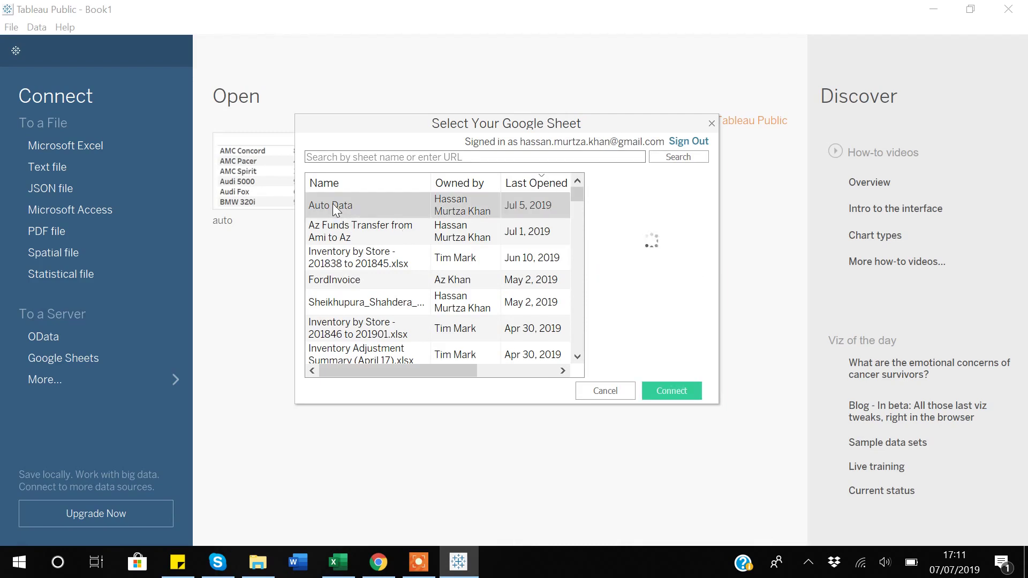
click(682, 393)
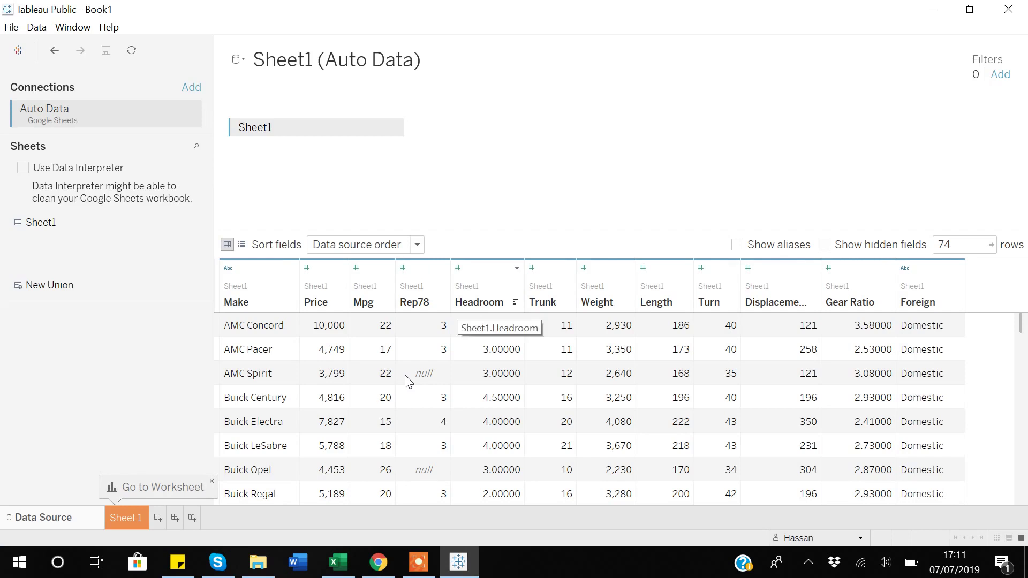
click(127, 517)
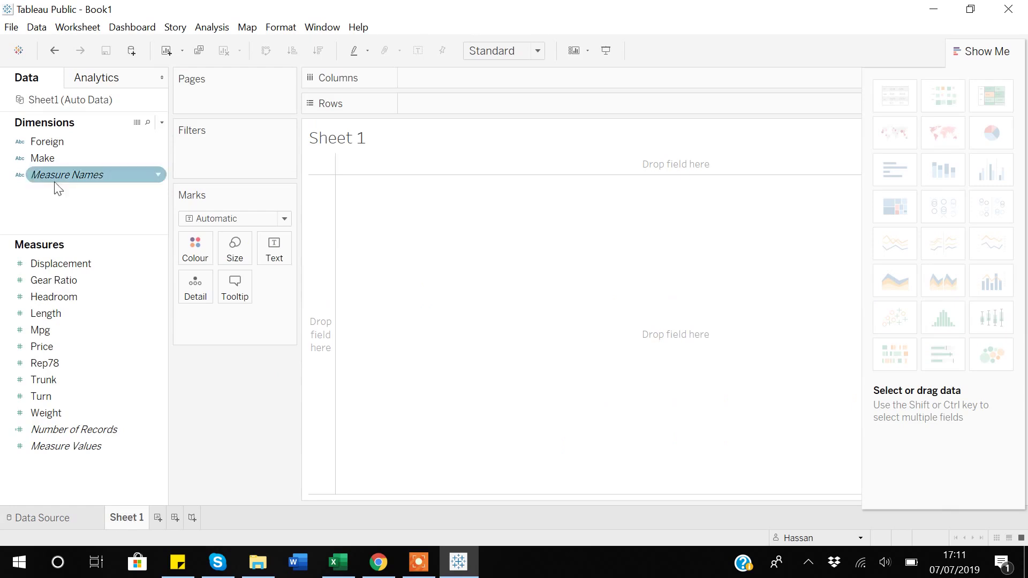
Chart SUM(Price) for each Make as horizontal bars, starting from a Show Me text table
click(37, 158)
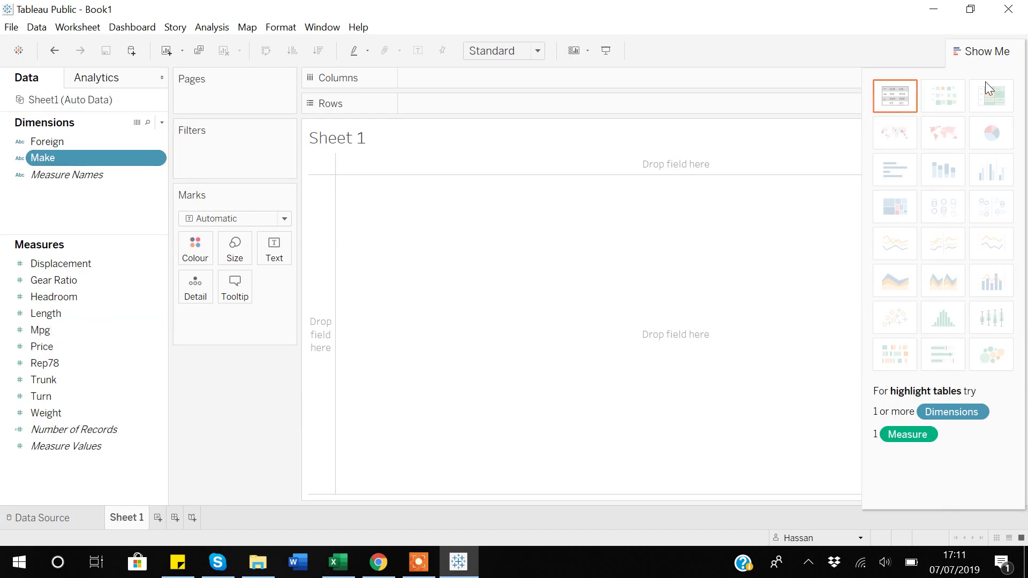
click(889, 98)
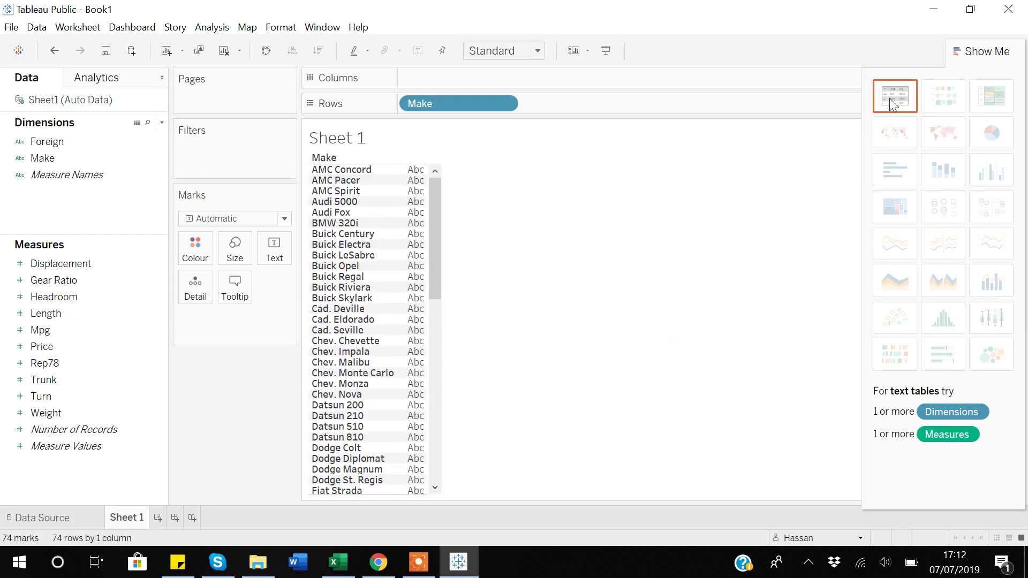
click(40, 347)
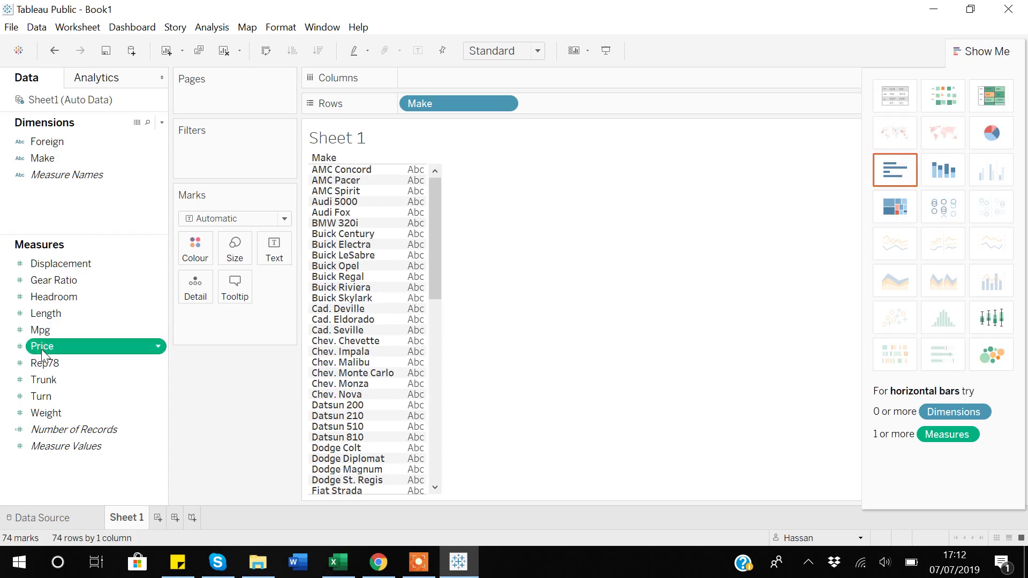
drag(41, 349, 432, 80)
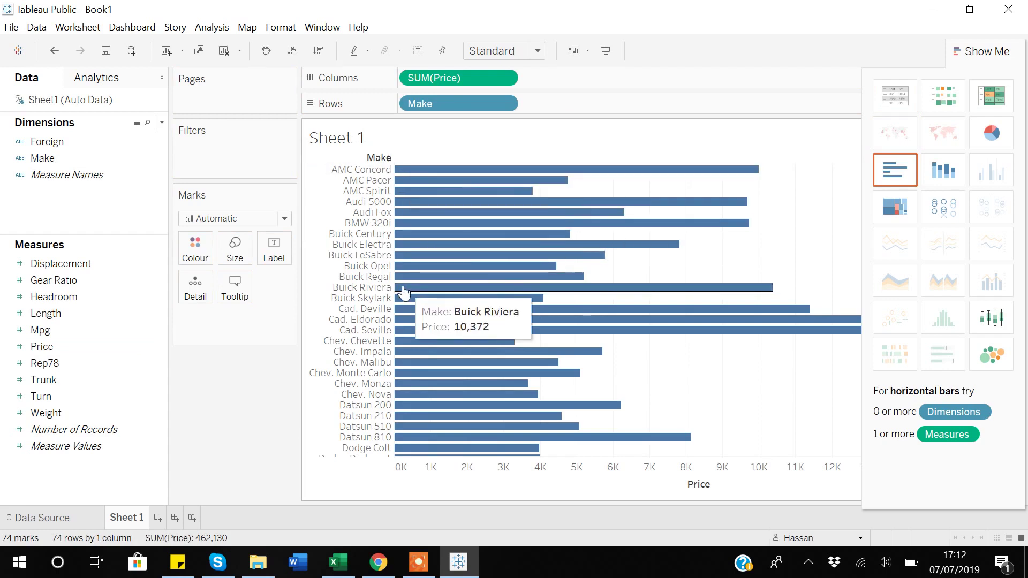
Set the AMC Concord bar's 10,000 price label to always show
click(480, 170)
right_click(481, 171)
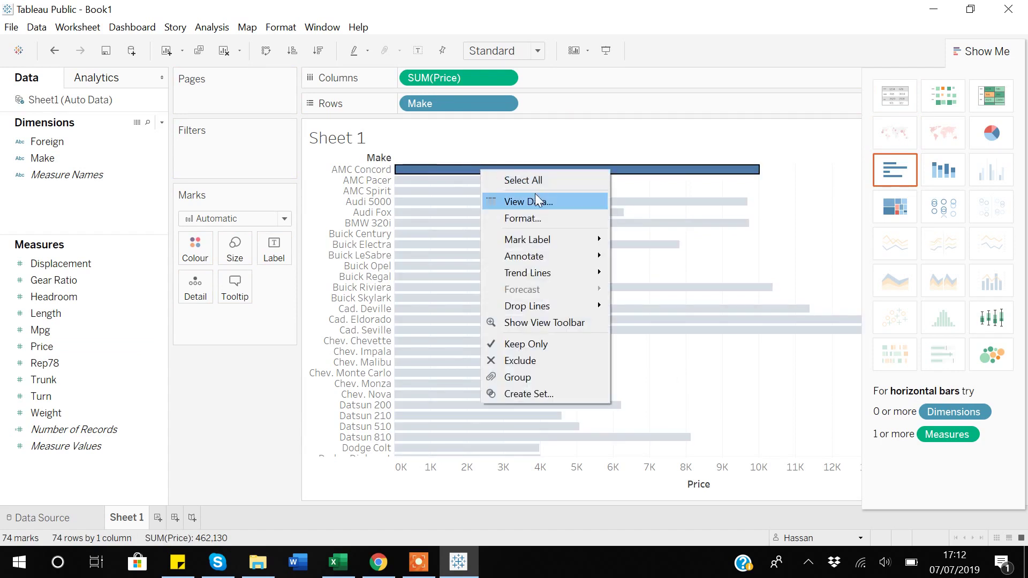
mouse_move(535, 238)
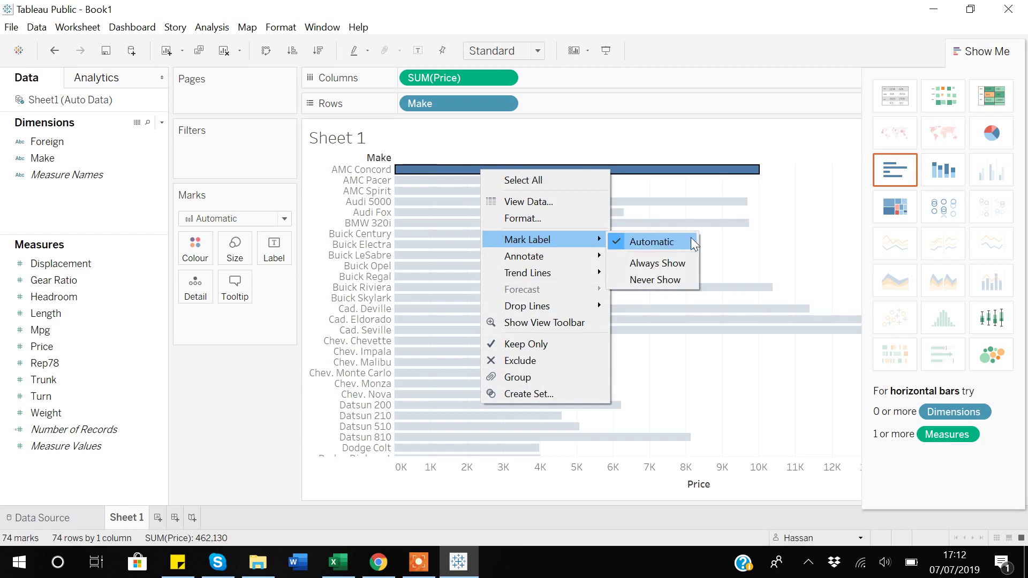
click(673, 267)
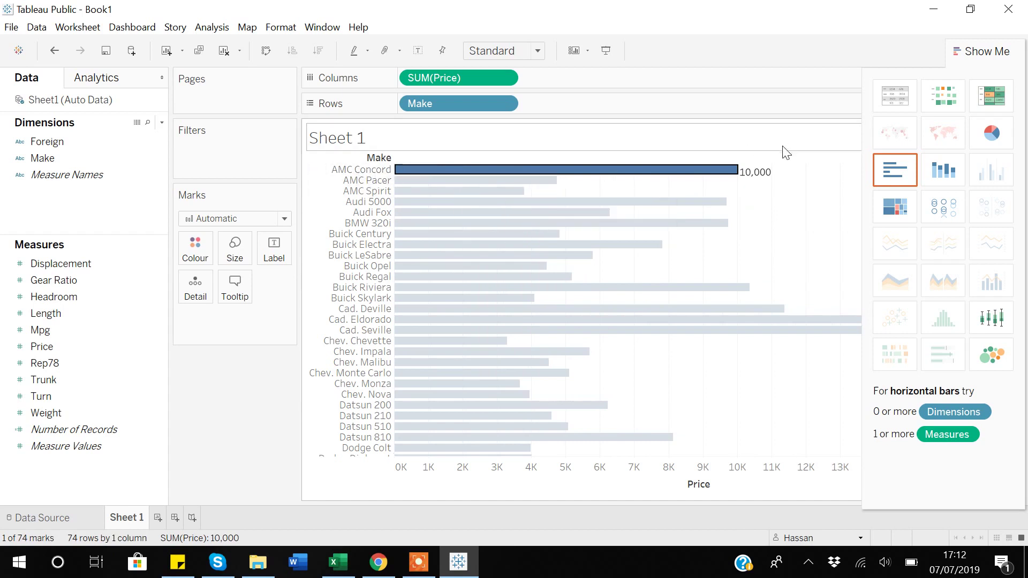
mouse_move(757, 178)
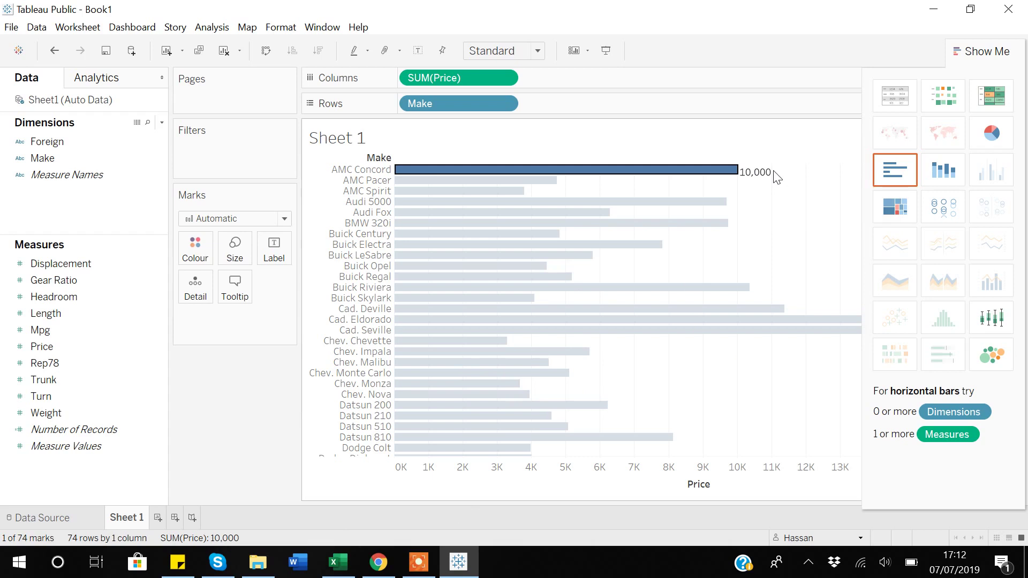
click(372, 571)
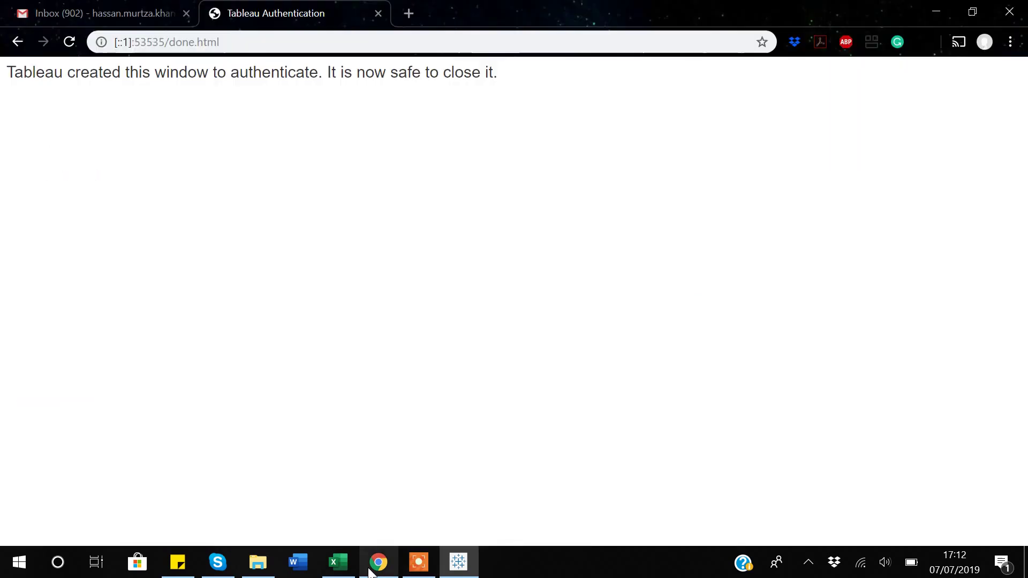
In a new Chrome tab, go to Google Drive and open the Auto Data spreadsheet
click(410, 13)
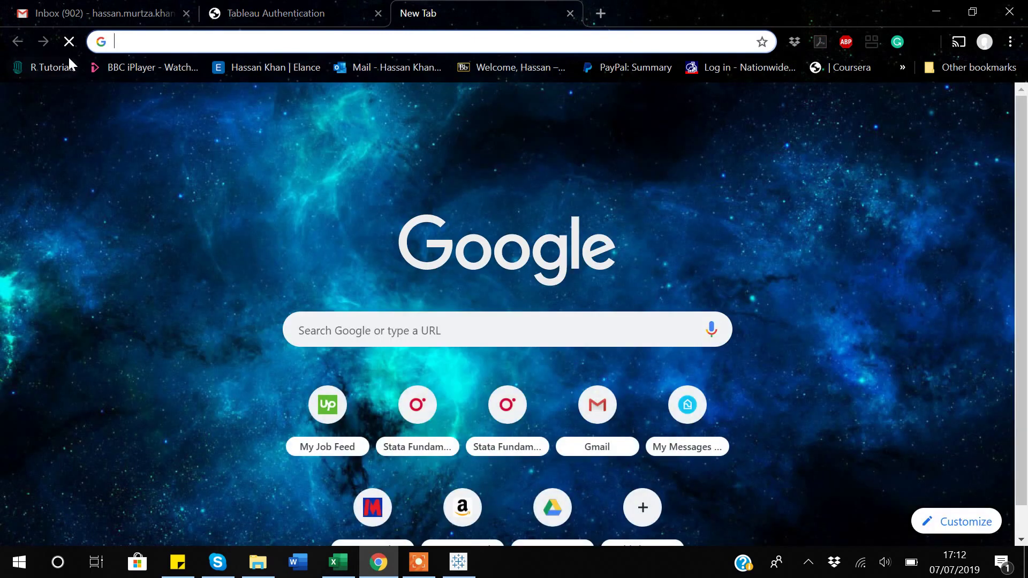
click(67, 41)
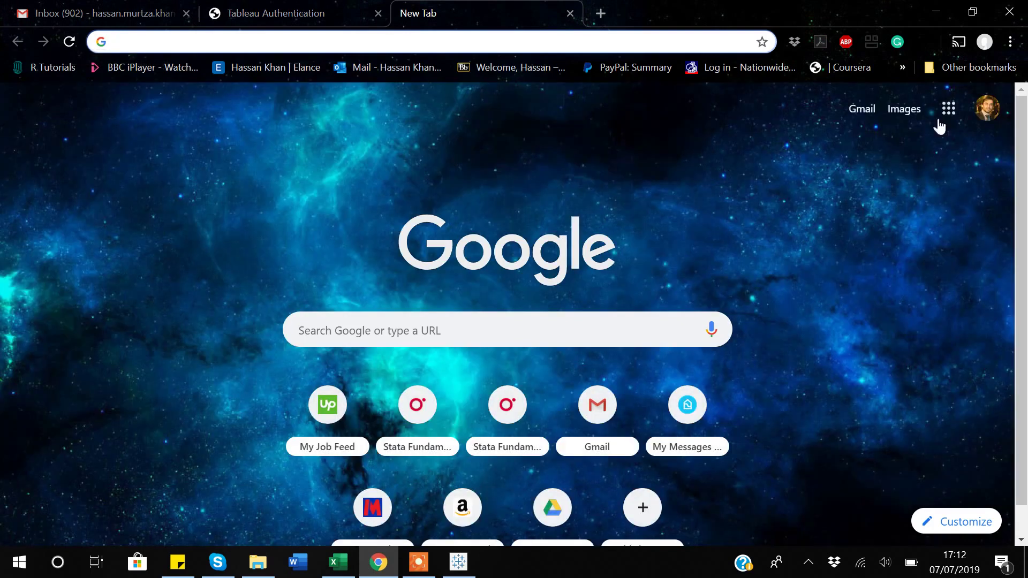
click(949, 108)
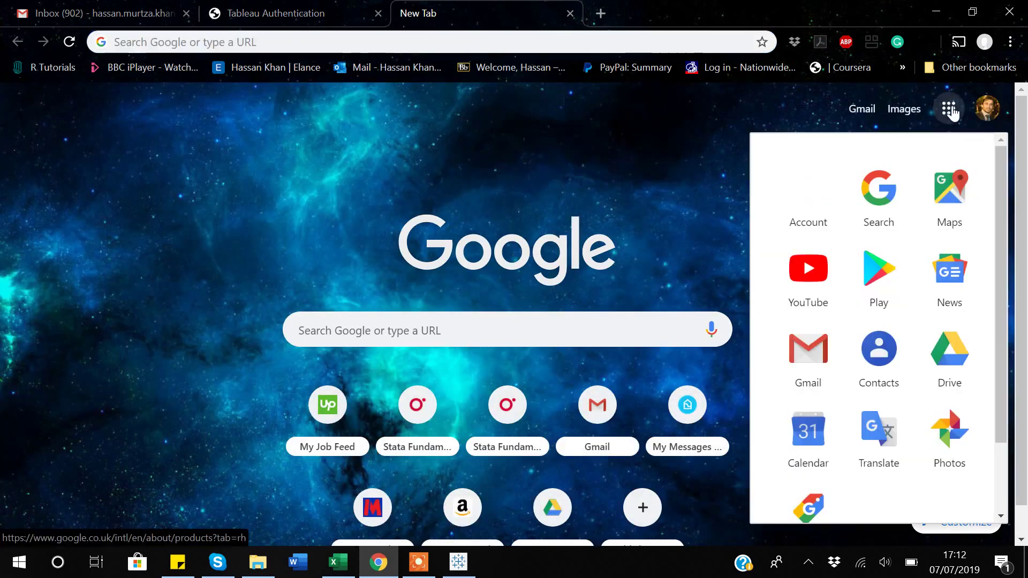
click(963, 357)
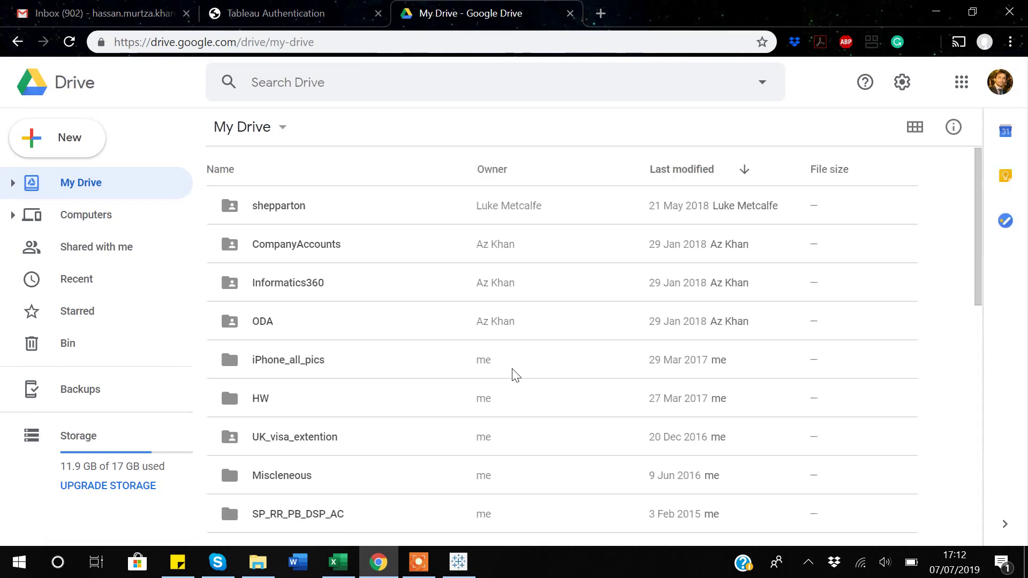
scroll(514, 374, down, 6)
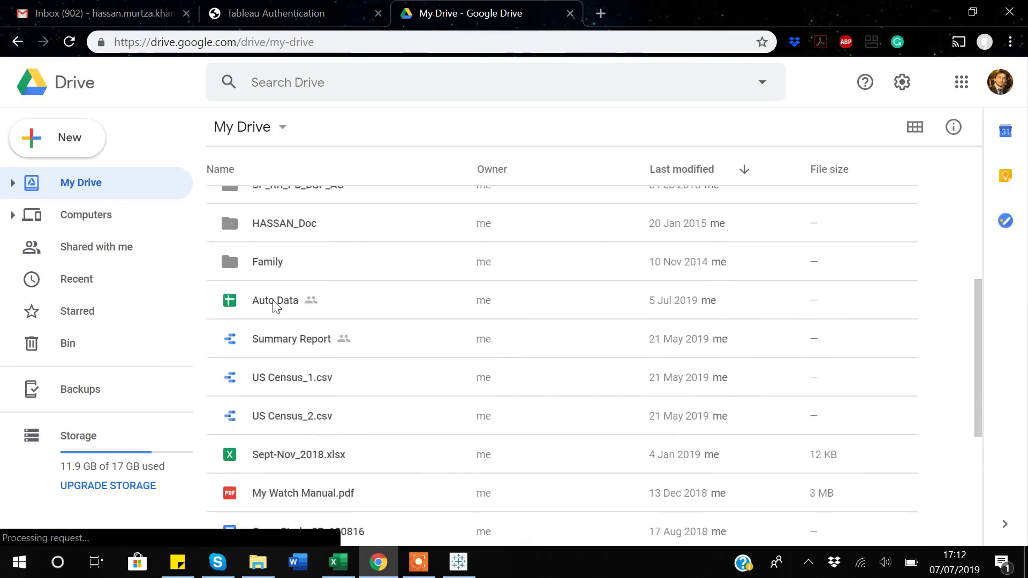
click(273, 304)
double_click(274, 304)
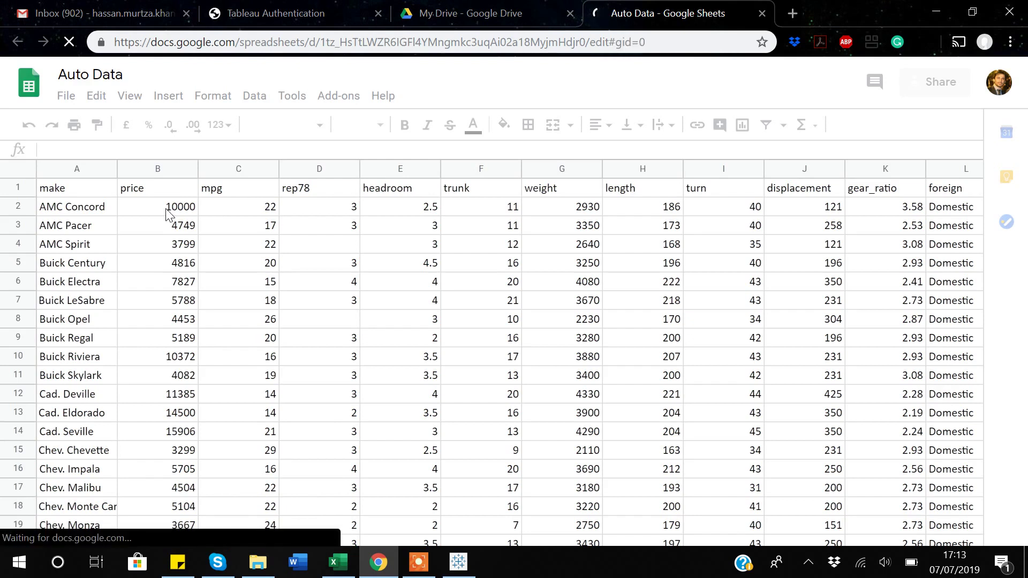
Change AMC Concord's price in B2 to 12000 and switch back to Tableau Public
click(172, 210)
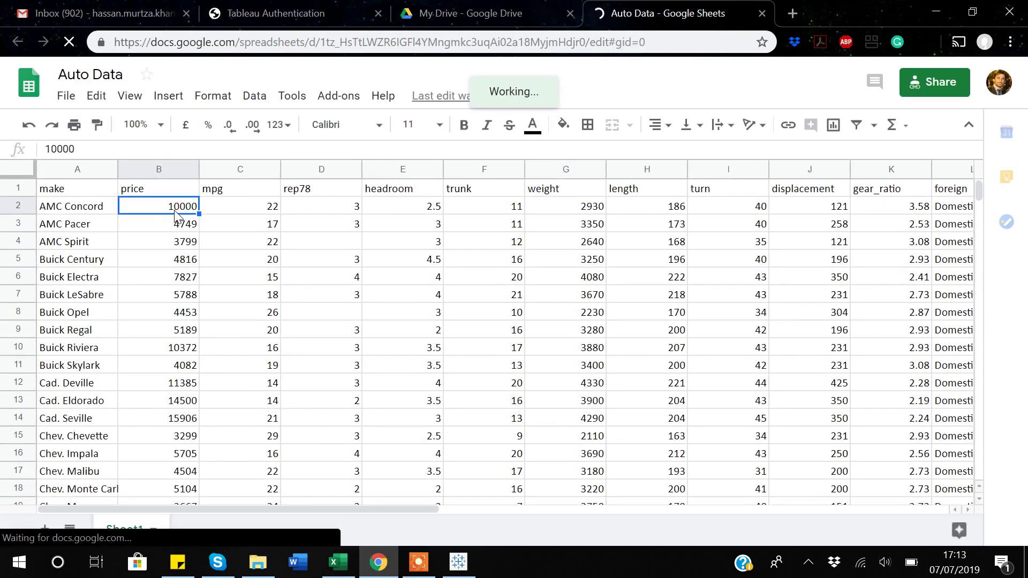
text(12000)
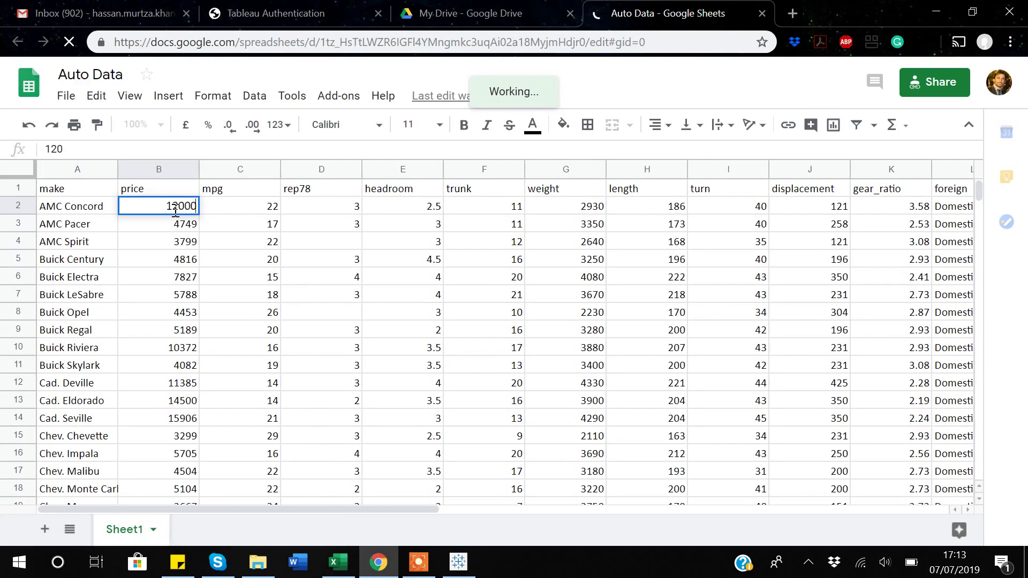
key(Return)
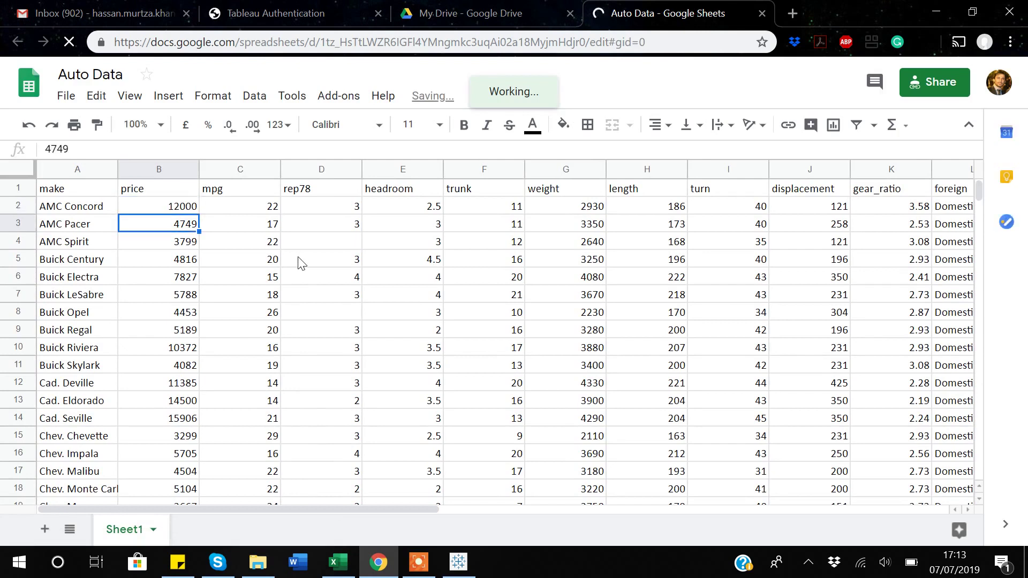
key(alt+Tab)
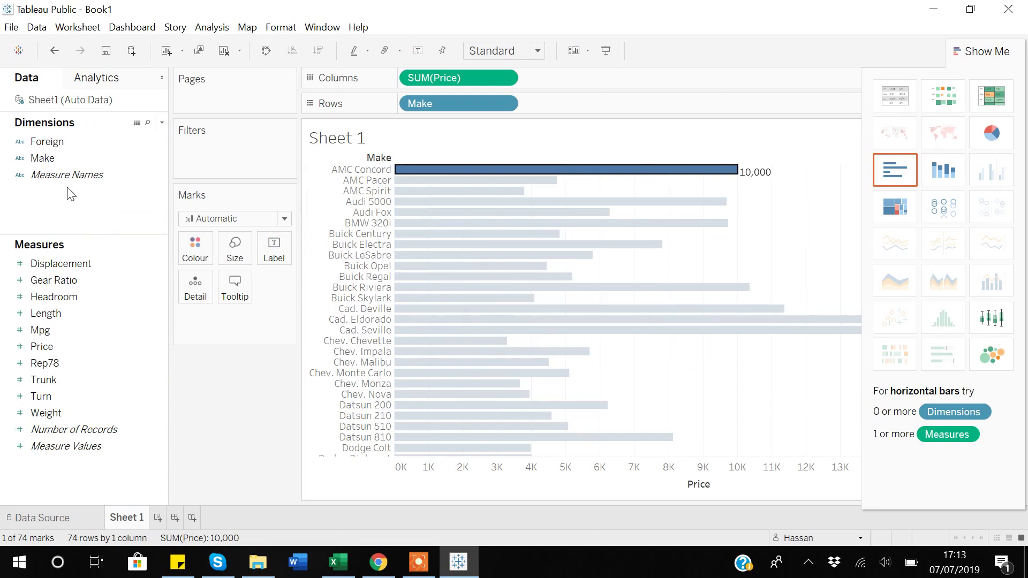
Refresh the Auto Data data source so the AMC Concord bar updates to 12,000
right_click(53, 102)
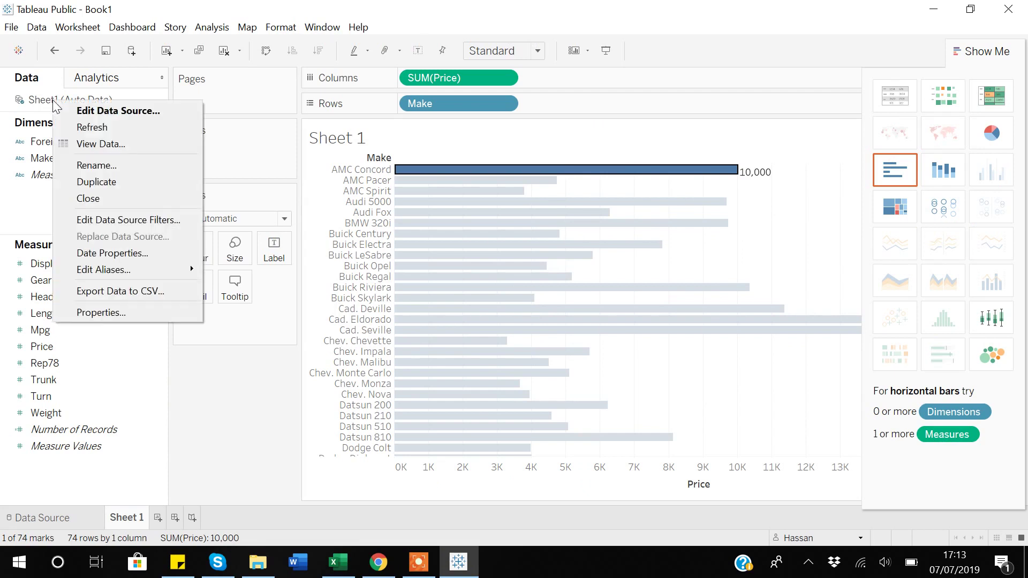
click(111, 130)
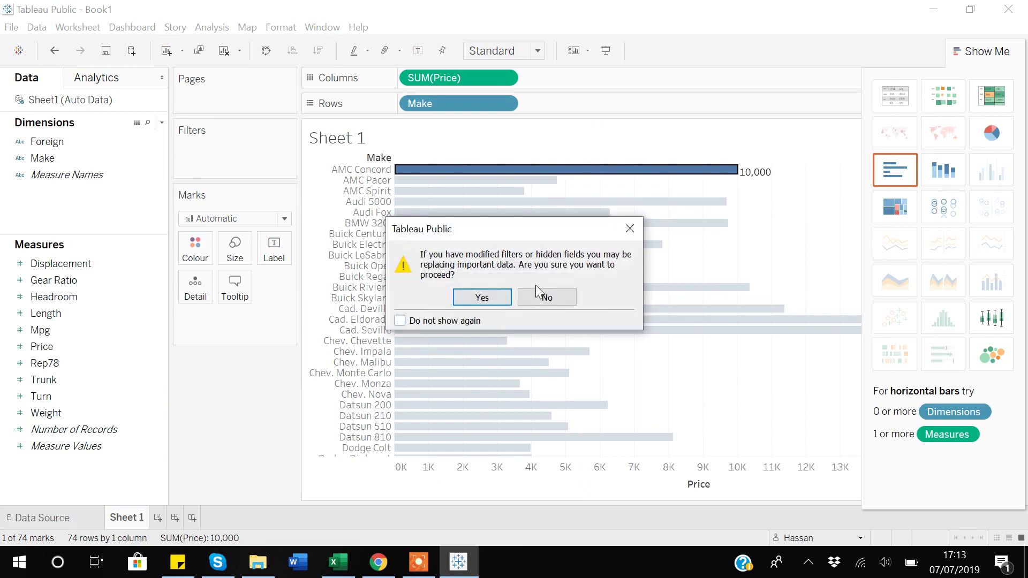
click(494, 294)
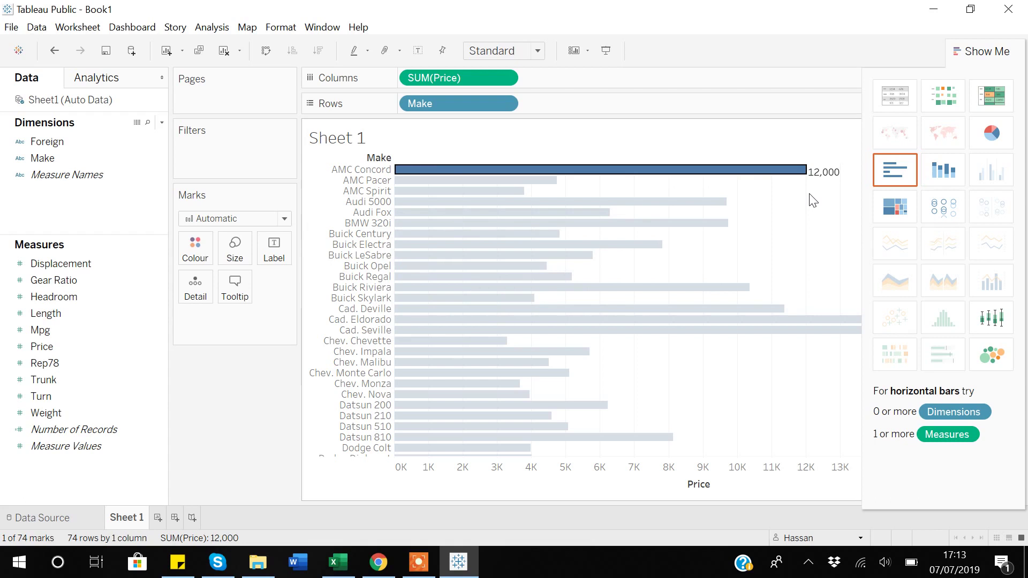
mouse_move(452, 196)
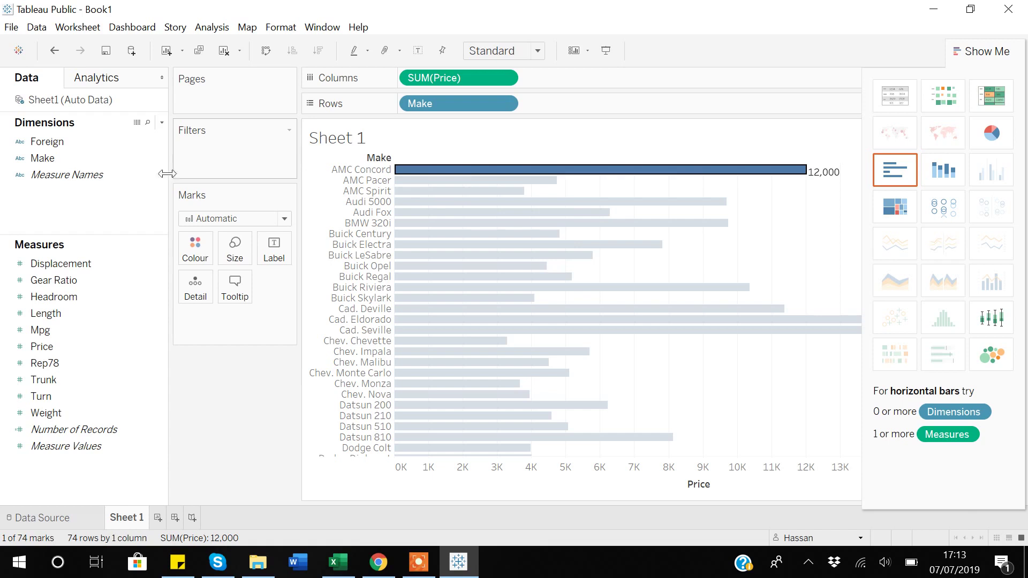
click(11, 28)
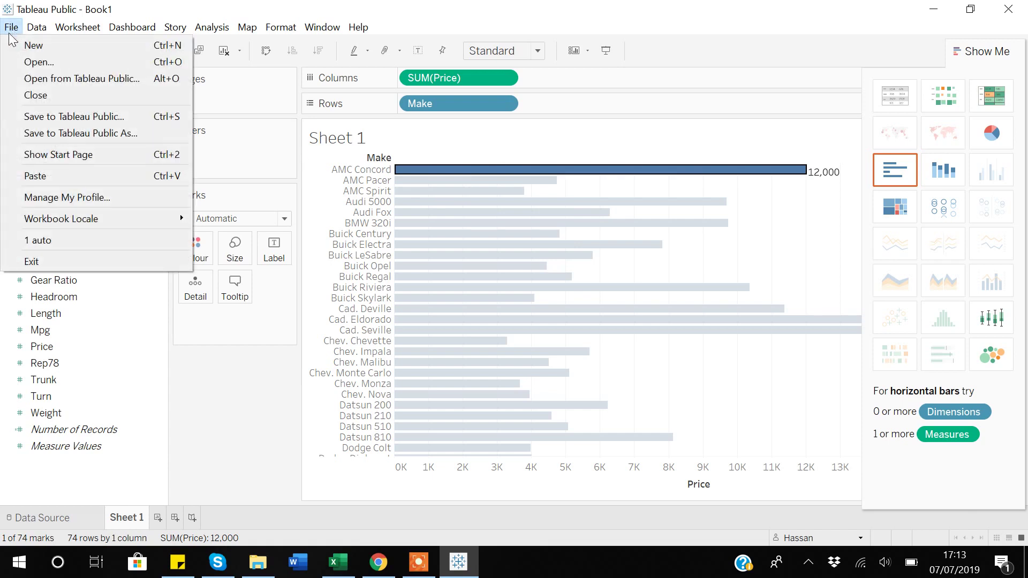
Publish the workbook to Tableau Public under the title Book1
click(73, 118)
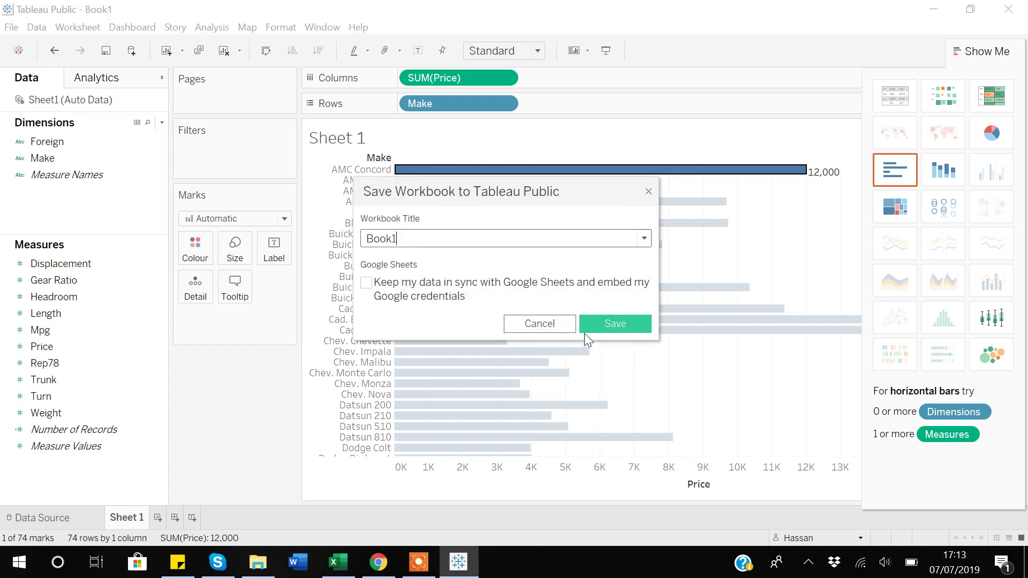
click(609, 322)
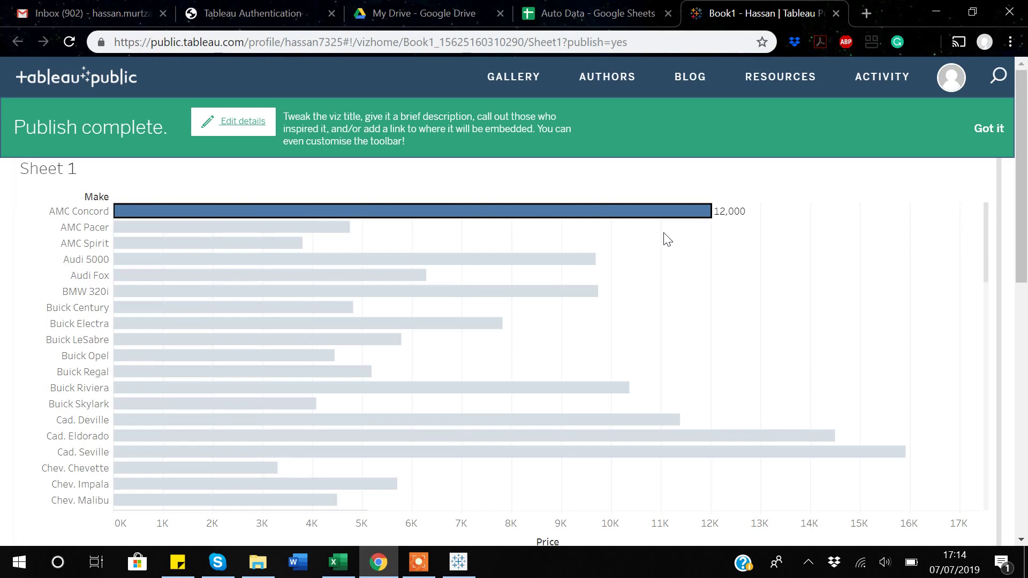
mouse_move(594, 296)
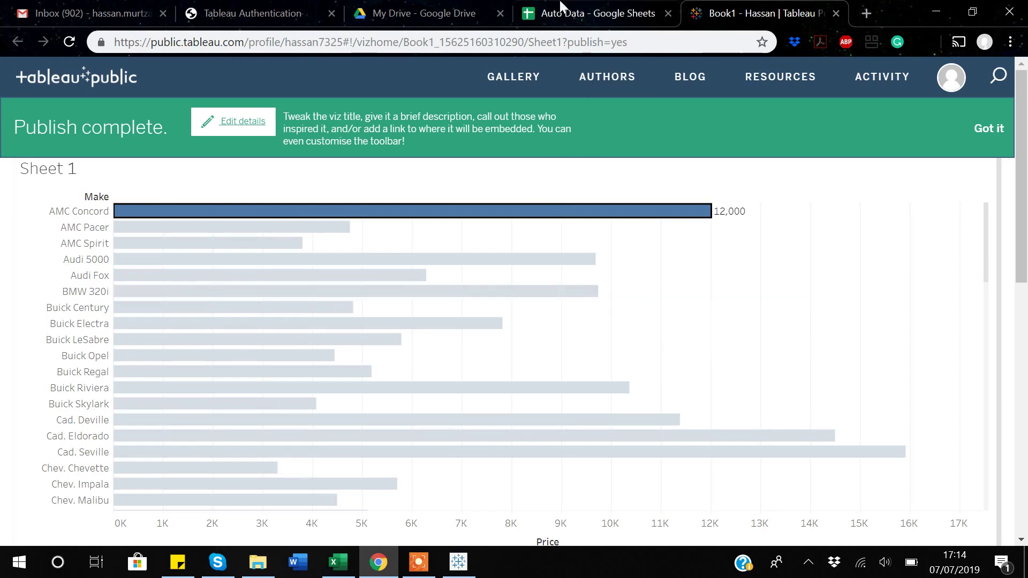
click(558, 17)
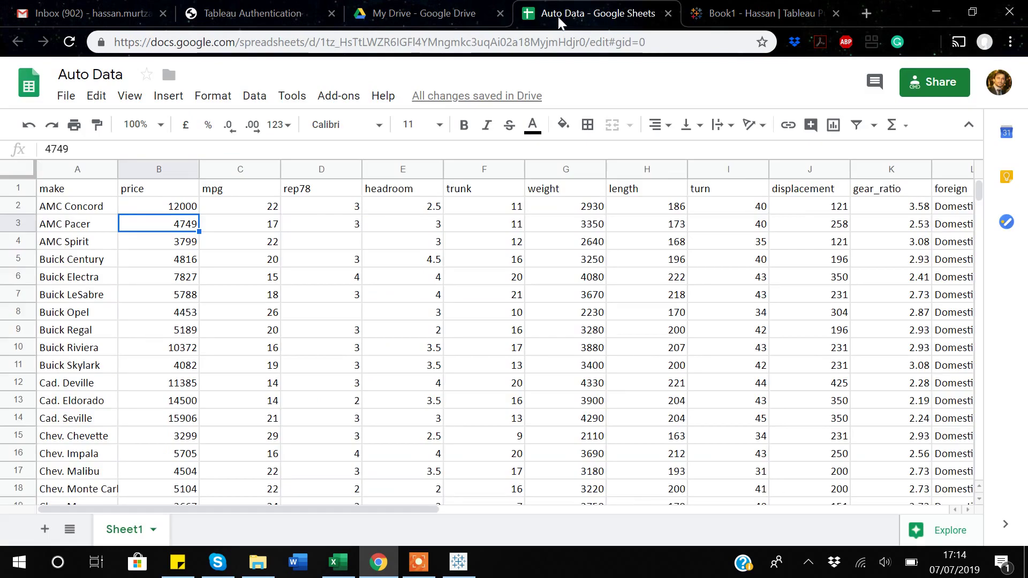
Revert AMC Concord's price in B2 to 10000 and return to the published Book1 tab
click(178, 210)
text(100)
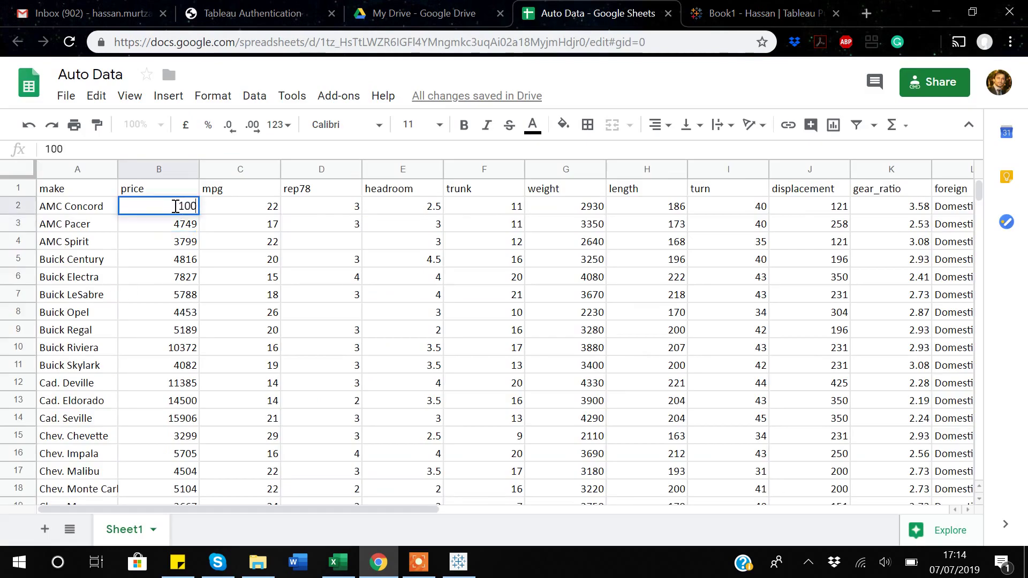
text(00)
key(Return)
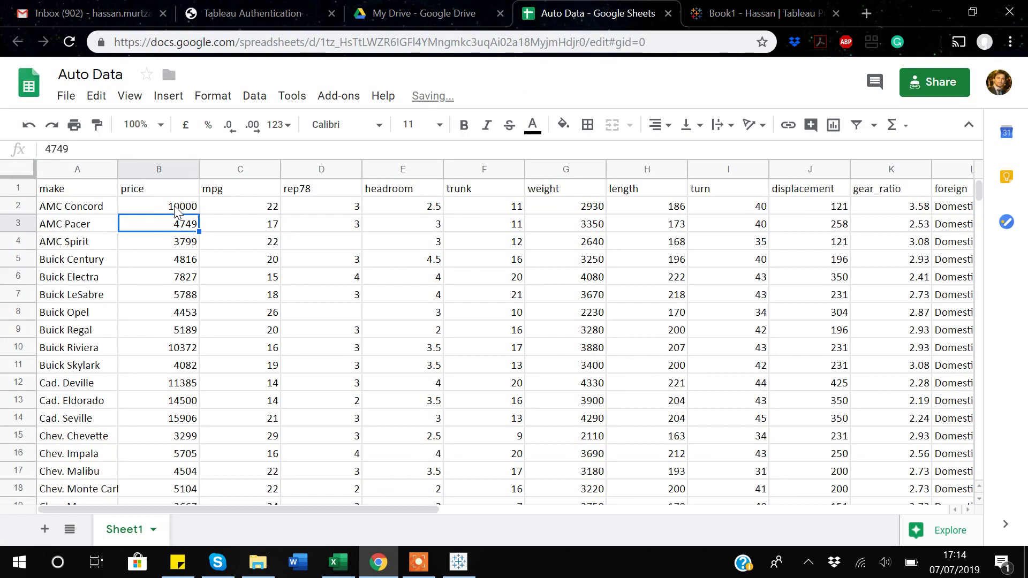
click(750, 15)
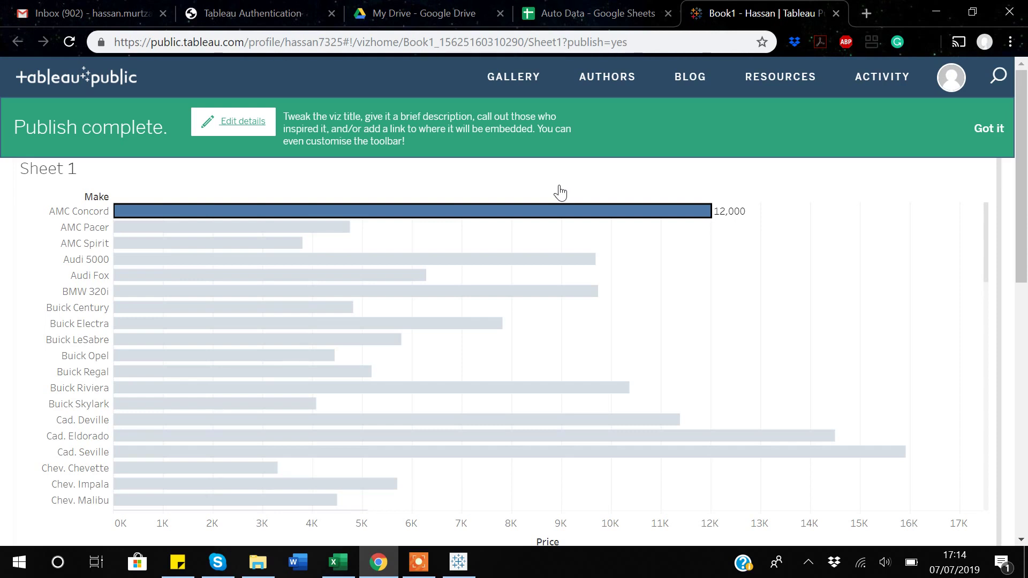
Bring up the Edit Details form for the published Book1 workbook below the viz
scroll(560, 193, down, 15)
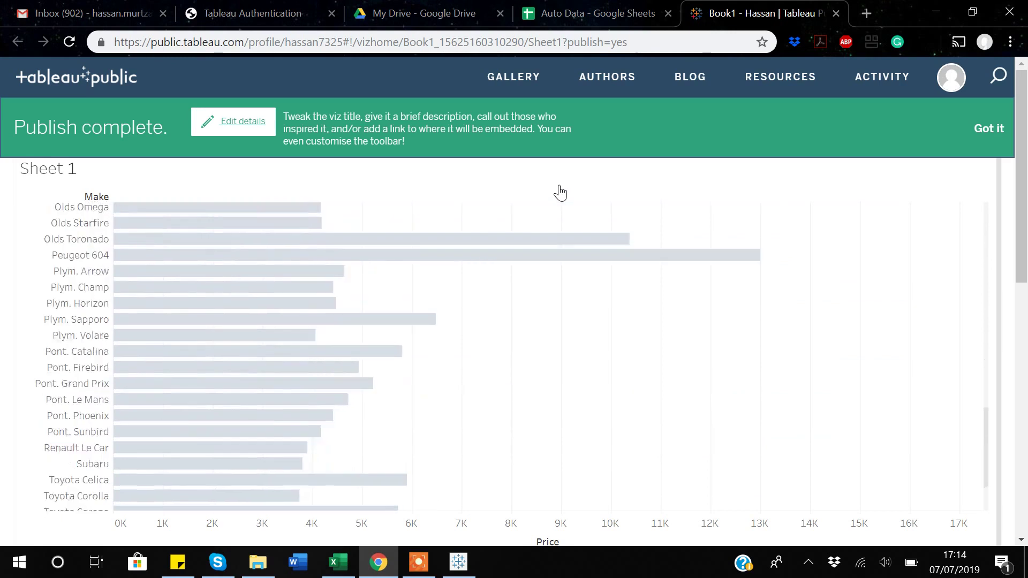
scroll(560, 193, down, 2)
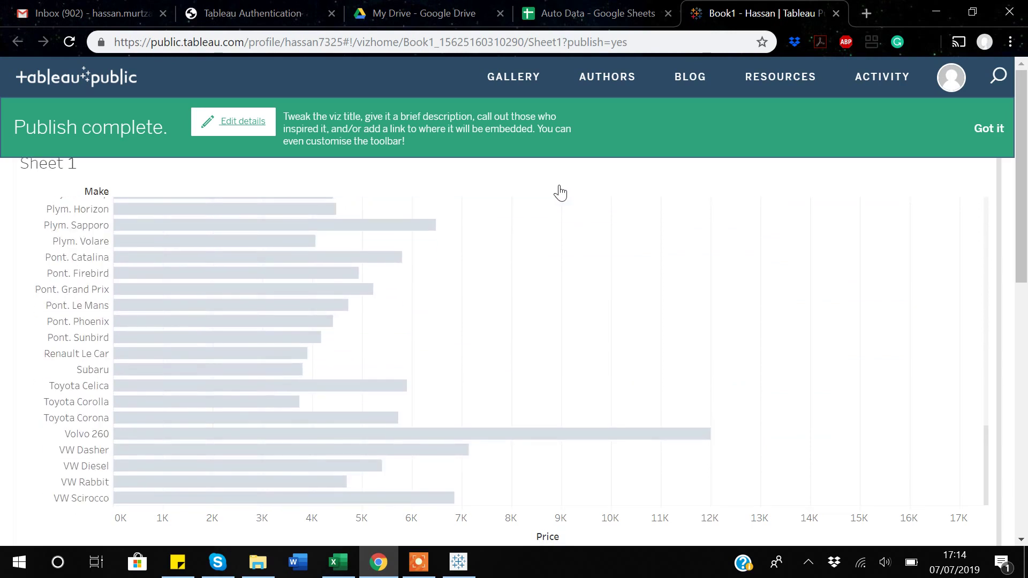
click(1025, 439)
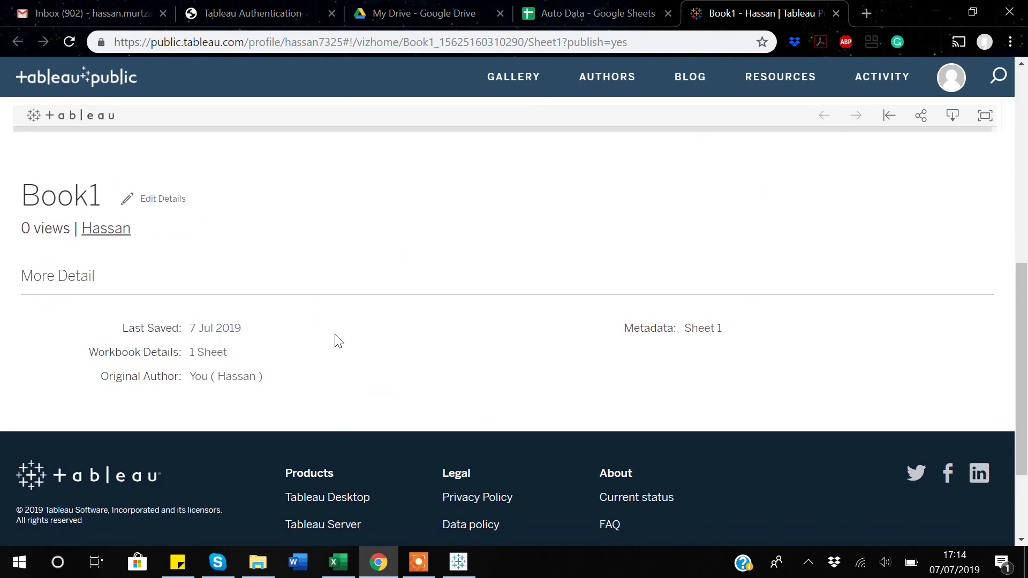
scroll(337, 340, down, 3)
scroll(337, 340, up, 3)
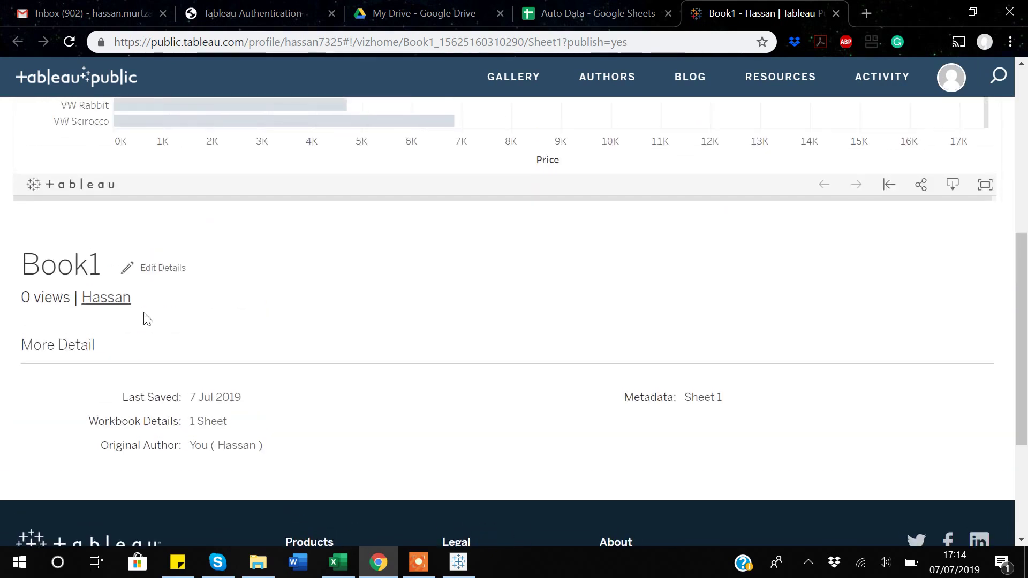
click(155, 274)
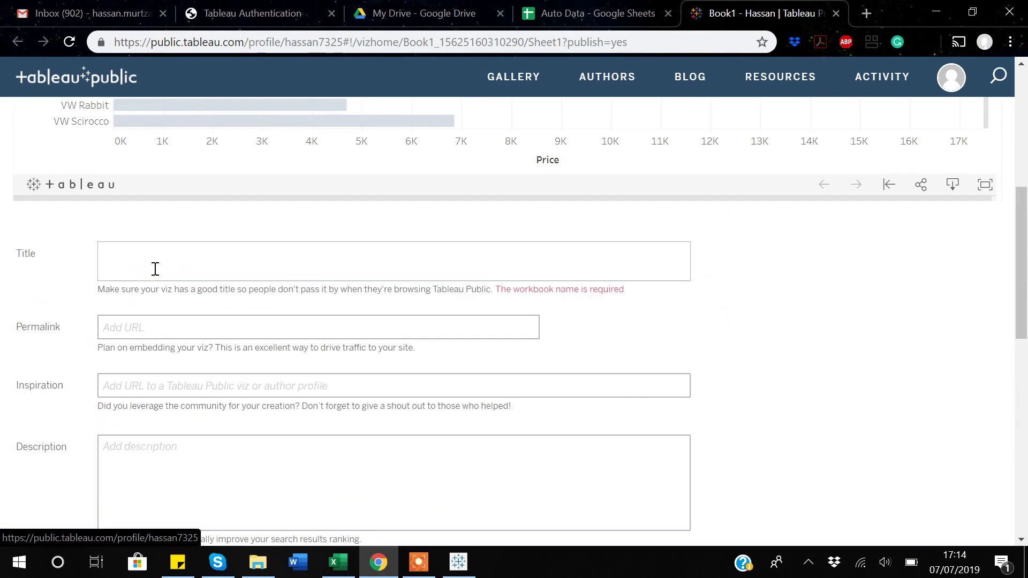
Reset the published Price-by-Make chart to its original view
scroll(647, 357, down, 10)
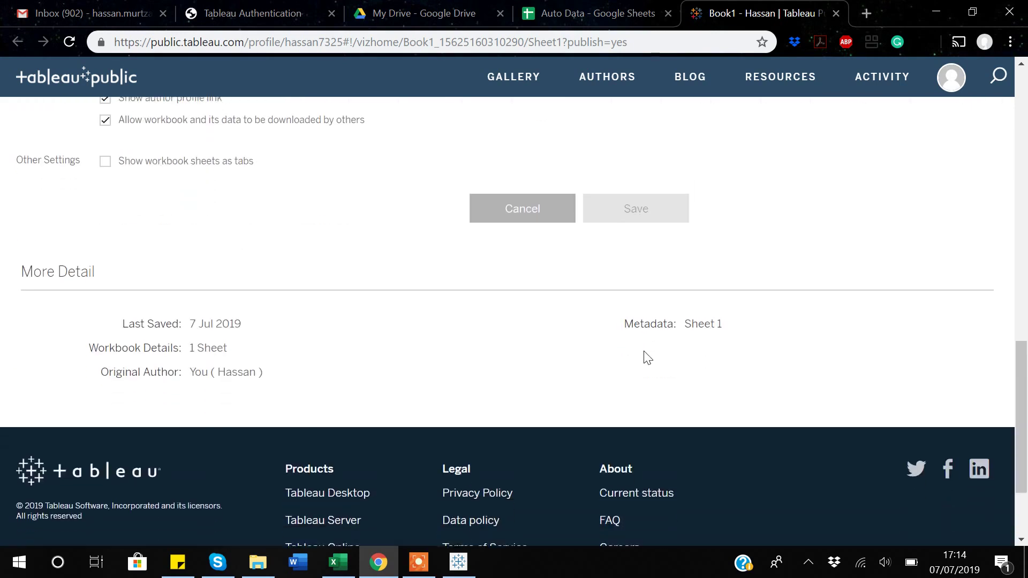
scroll(644, 351, up, 12)
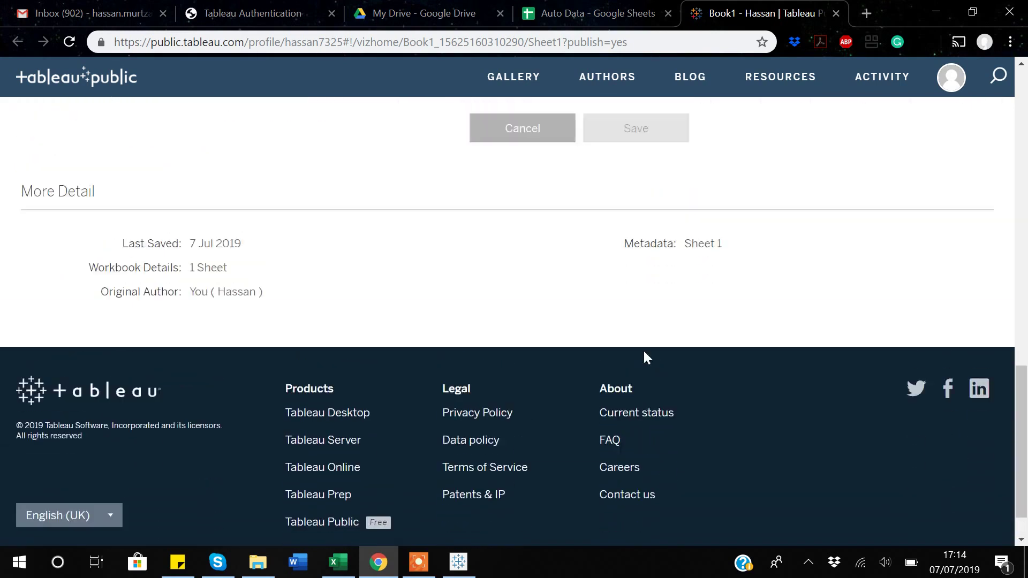
scroll(645, 358, up, 3)
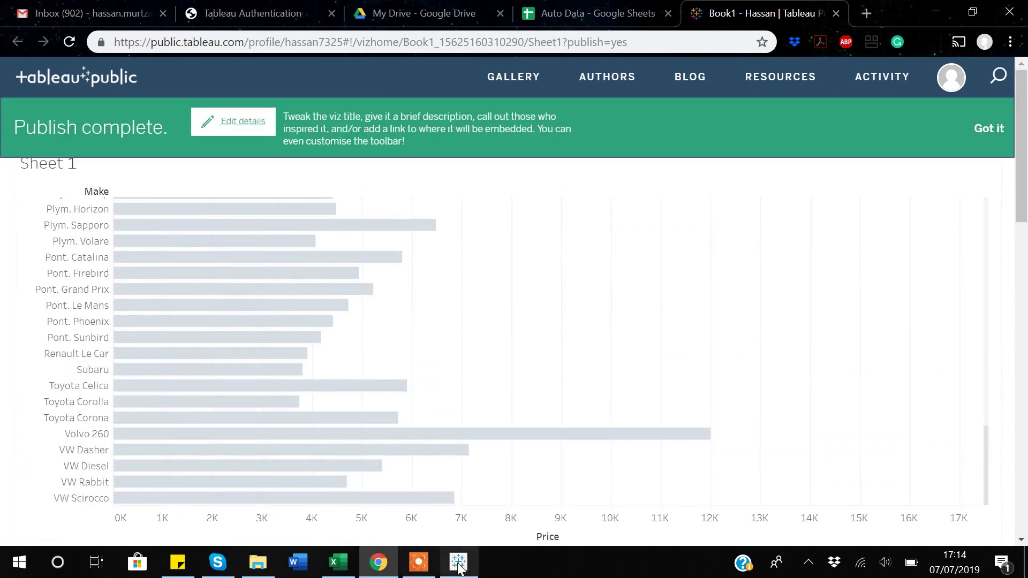
click(418, 563)
click(682, 551)
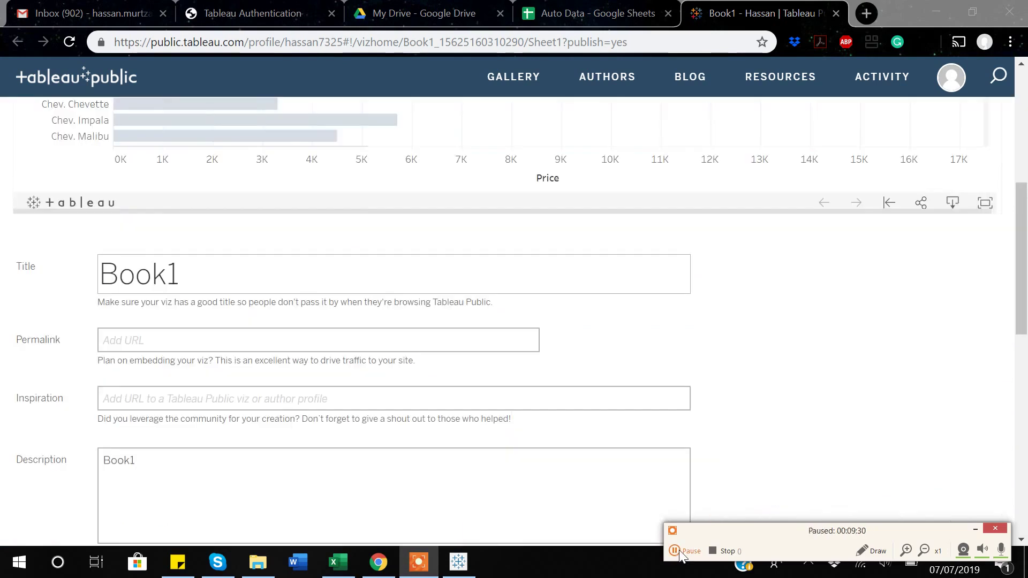
click(680, 553)
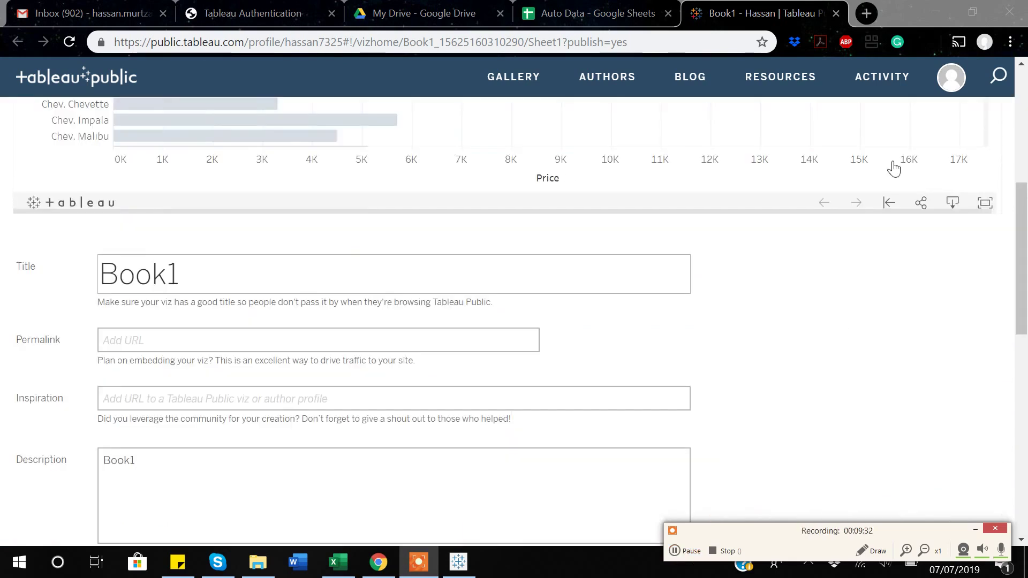
click(888, 209)
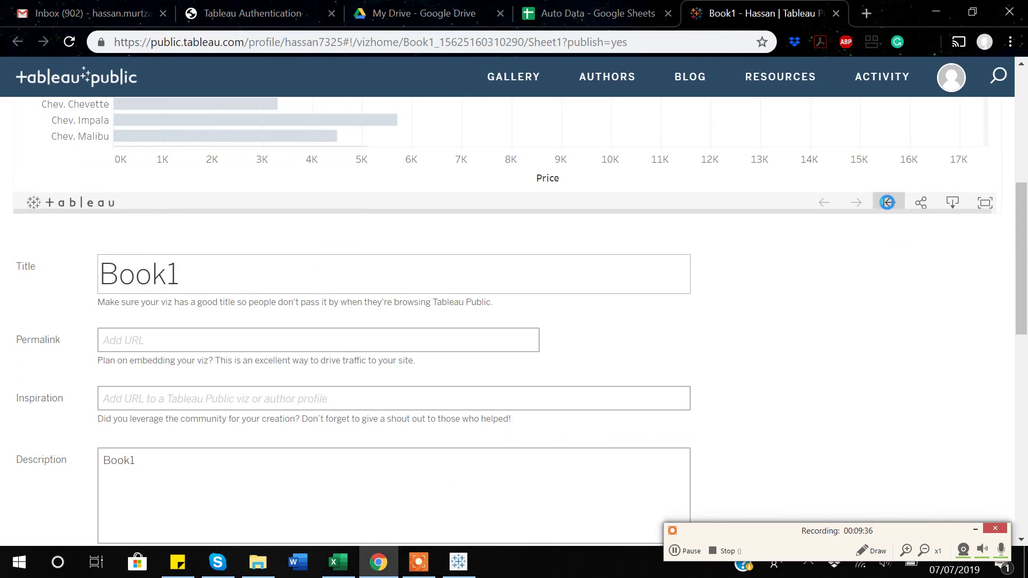
scroll(799, 285, up, 7)
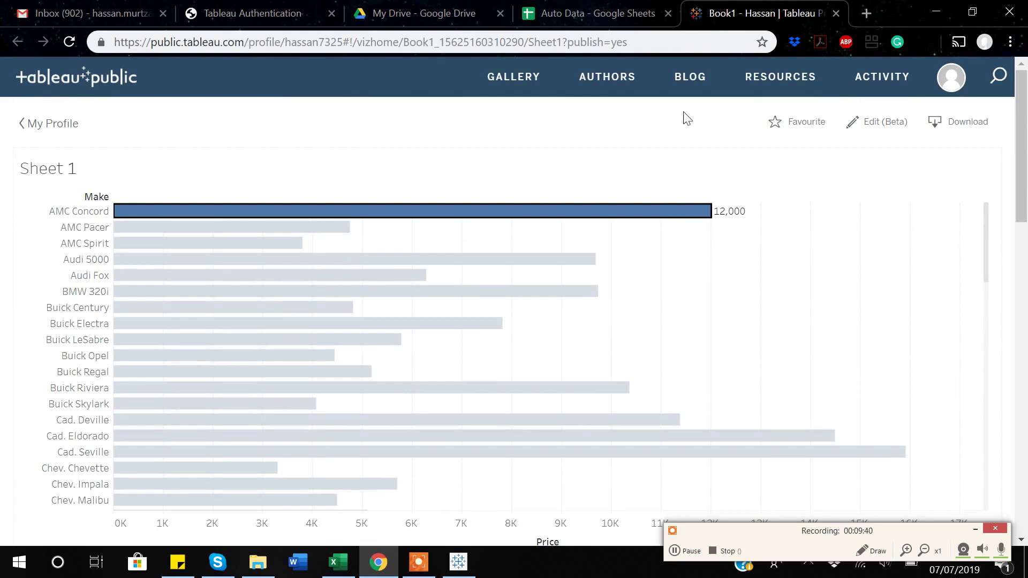
Glance at the Auto Data spreadsheet, then review Book1's title, description and three toolbar settings
click(600, 16)
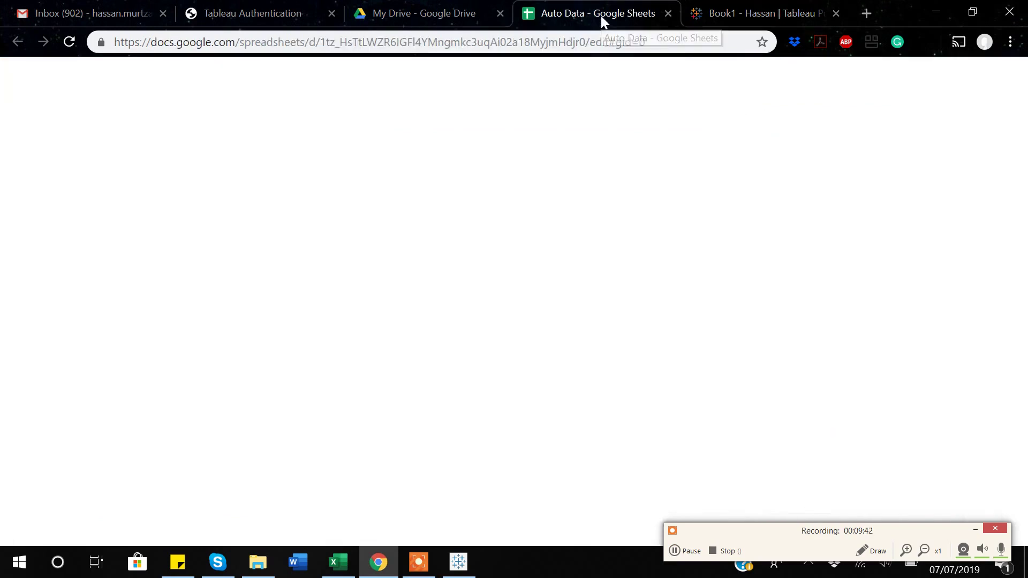
click(734, 11)
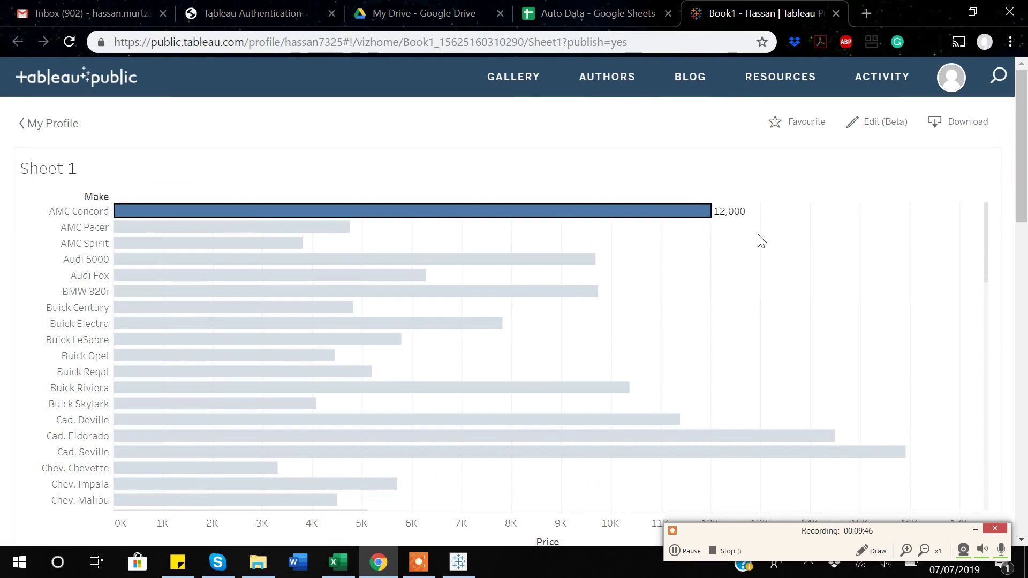
scroll(762, 241, down, 15)
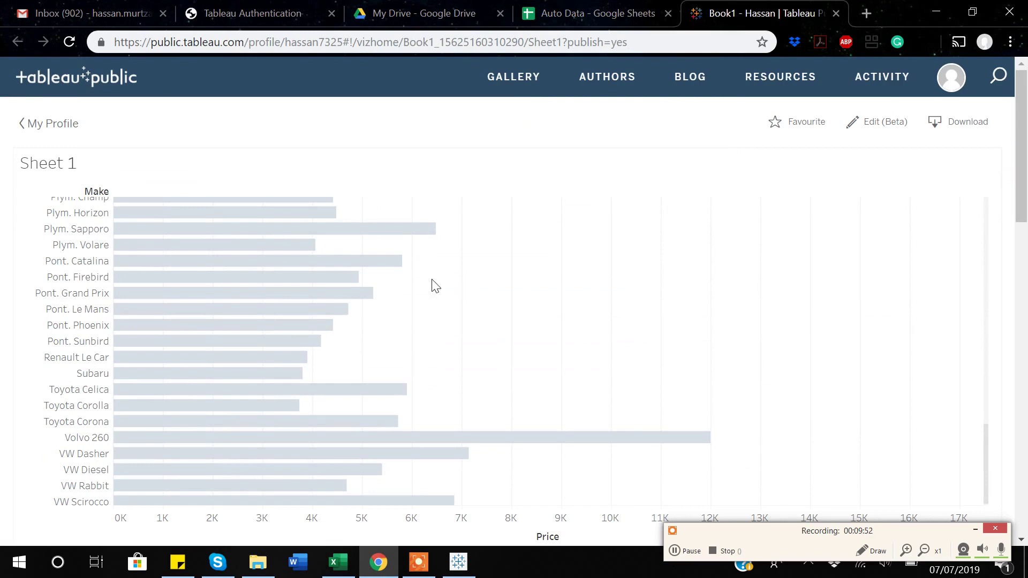
scroll(433, 284, down, 5)
scroll(434, 283, down, 4)
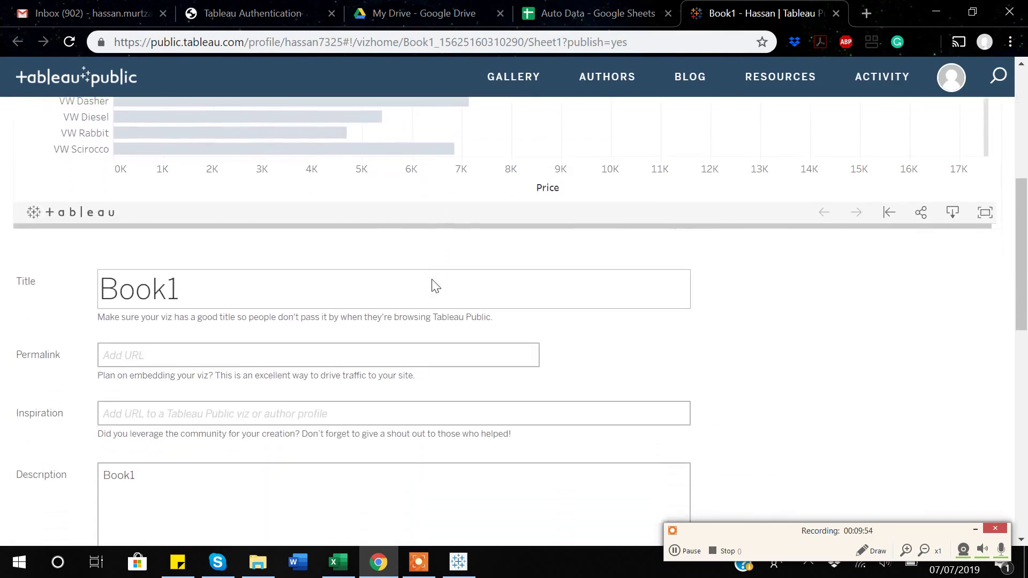
scroll(434, 280, down, 3)
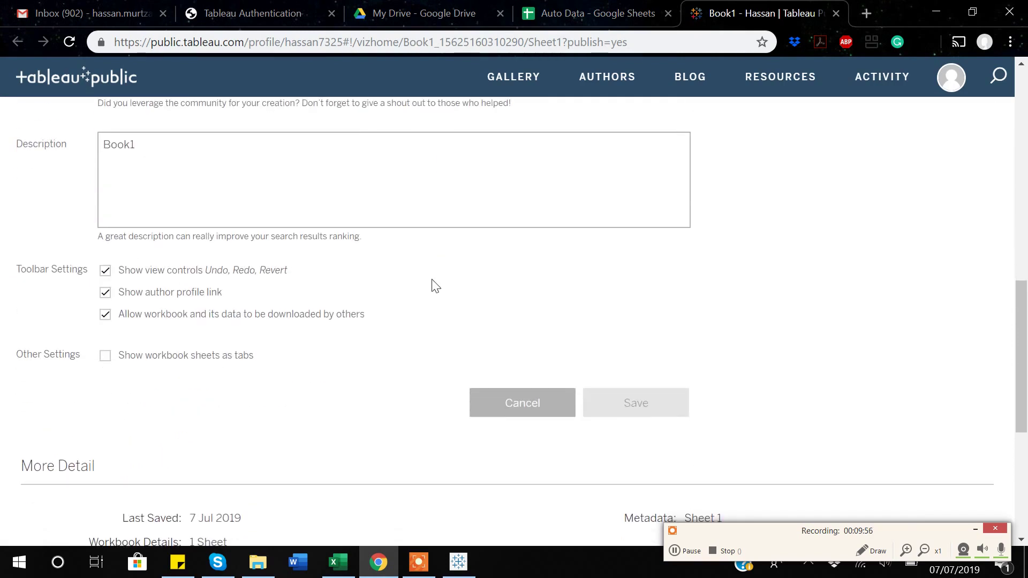